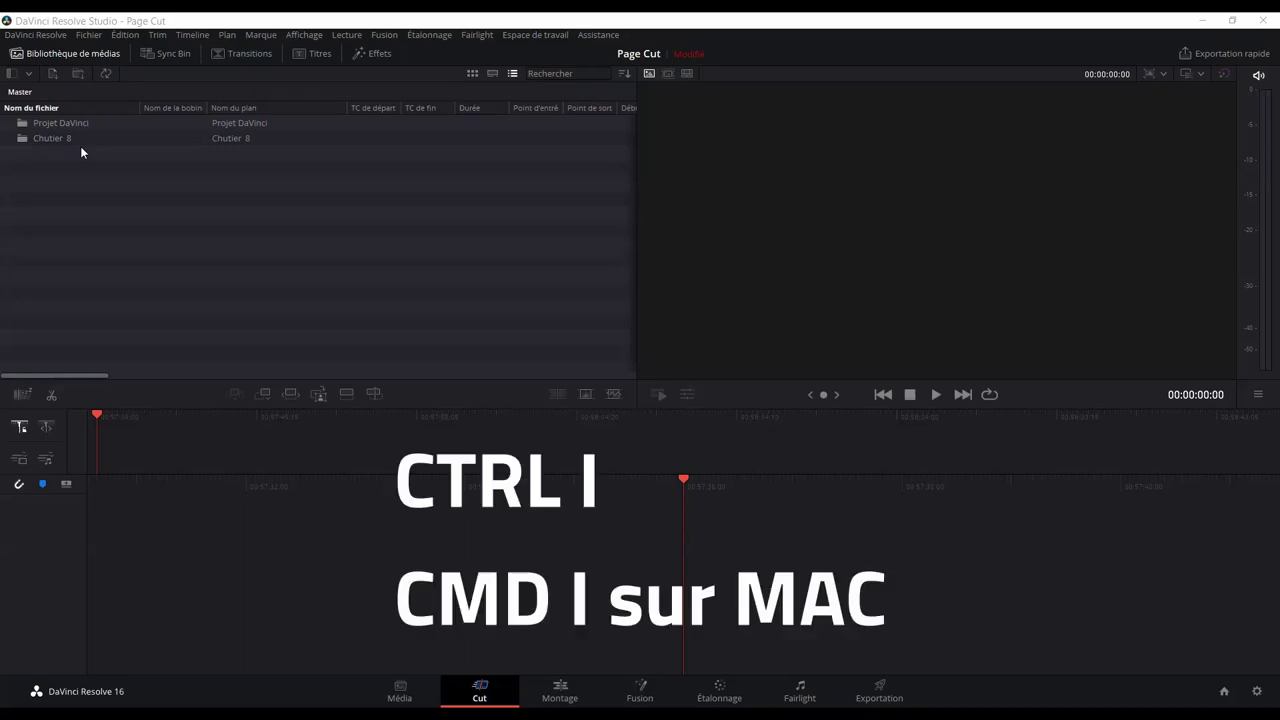
# Open the Rushes bin inside Projet DaVinci and load the clip 01310002.MP4 in the viewer.
pyautogui.rightClick(80, 146)
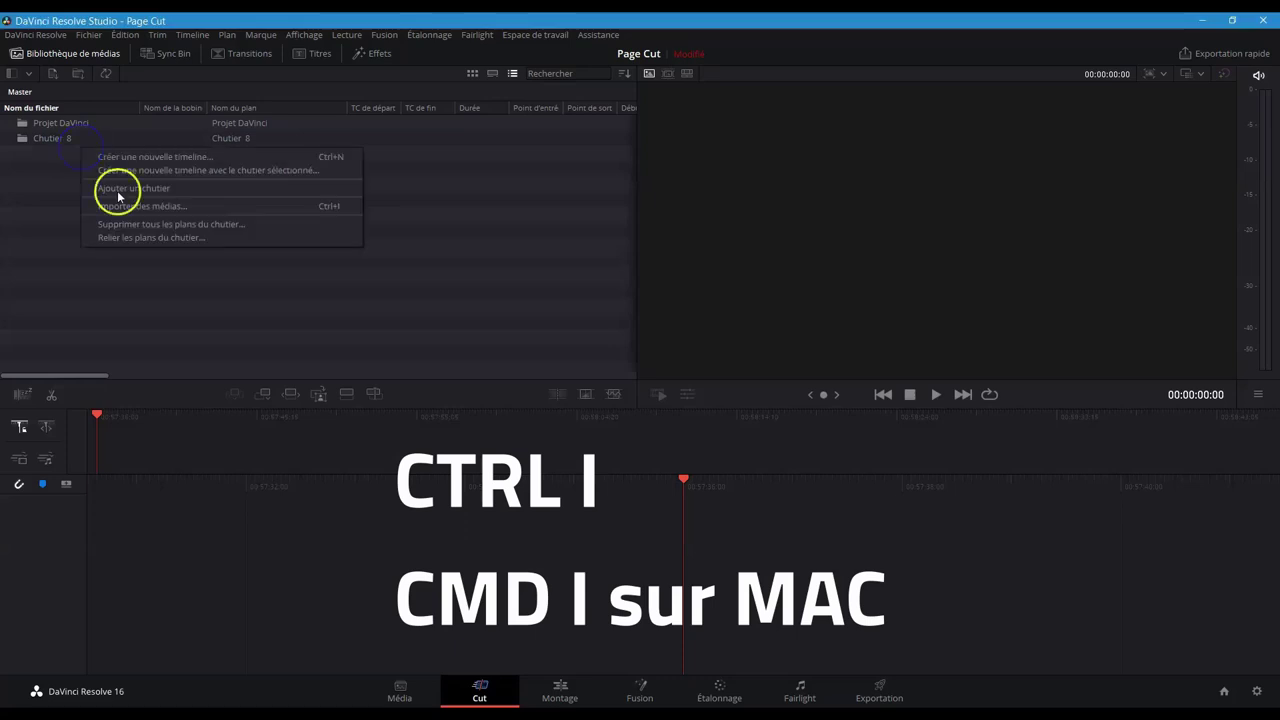
pyautogui.click(60, 206)
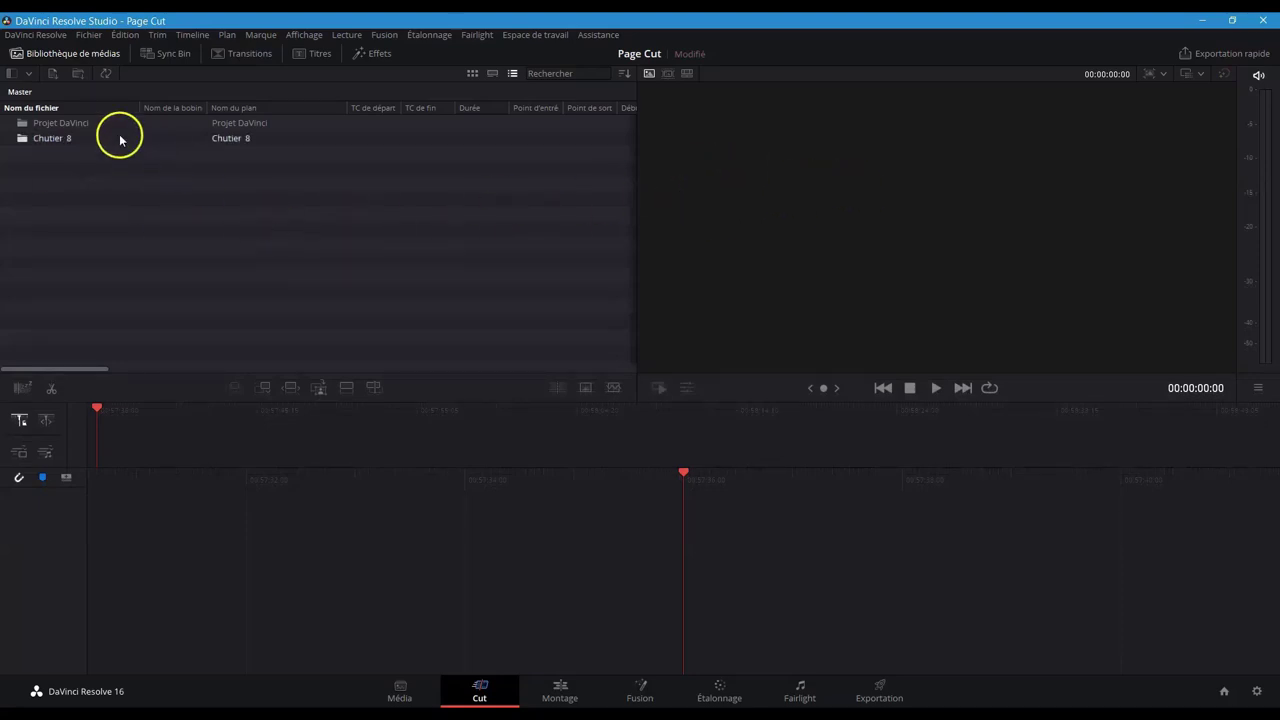
pyautogui.doubleClick(82, 124)
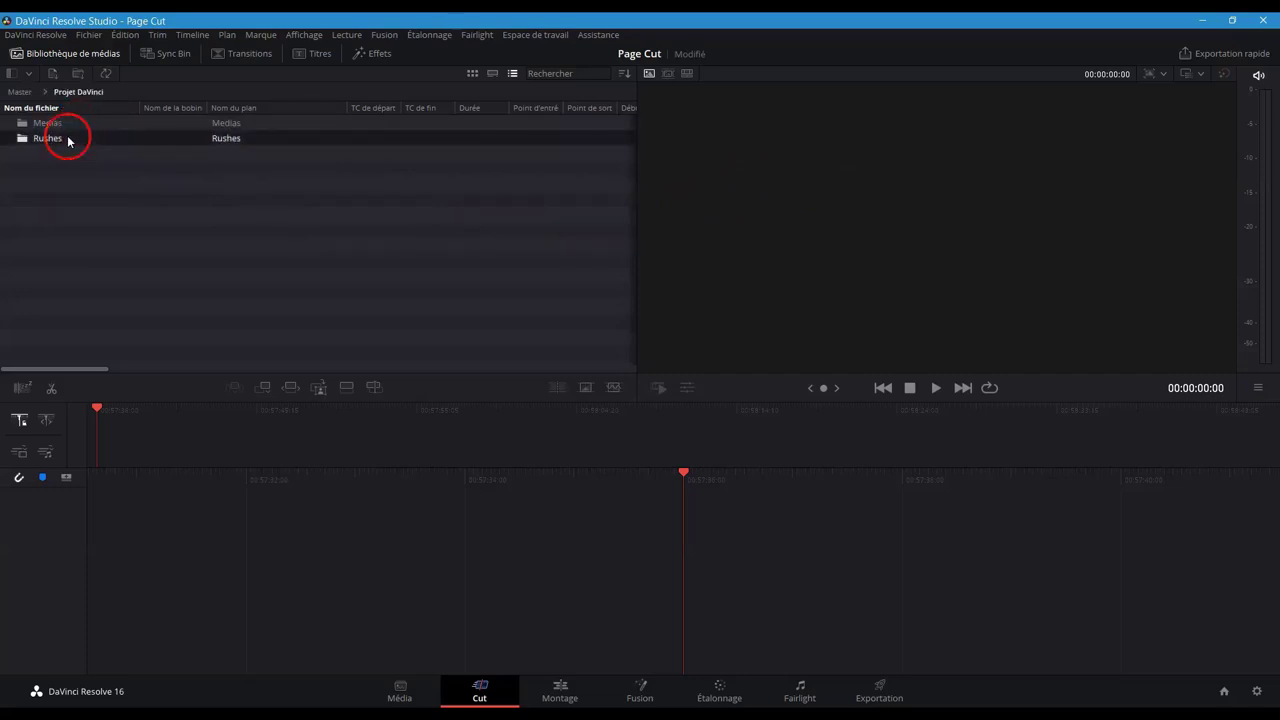
pyautogui.doubleClick(68, 139)
pyautogui.click(66, 123)
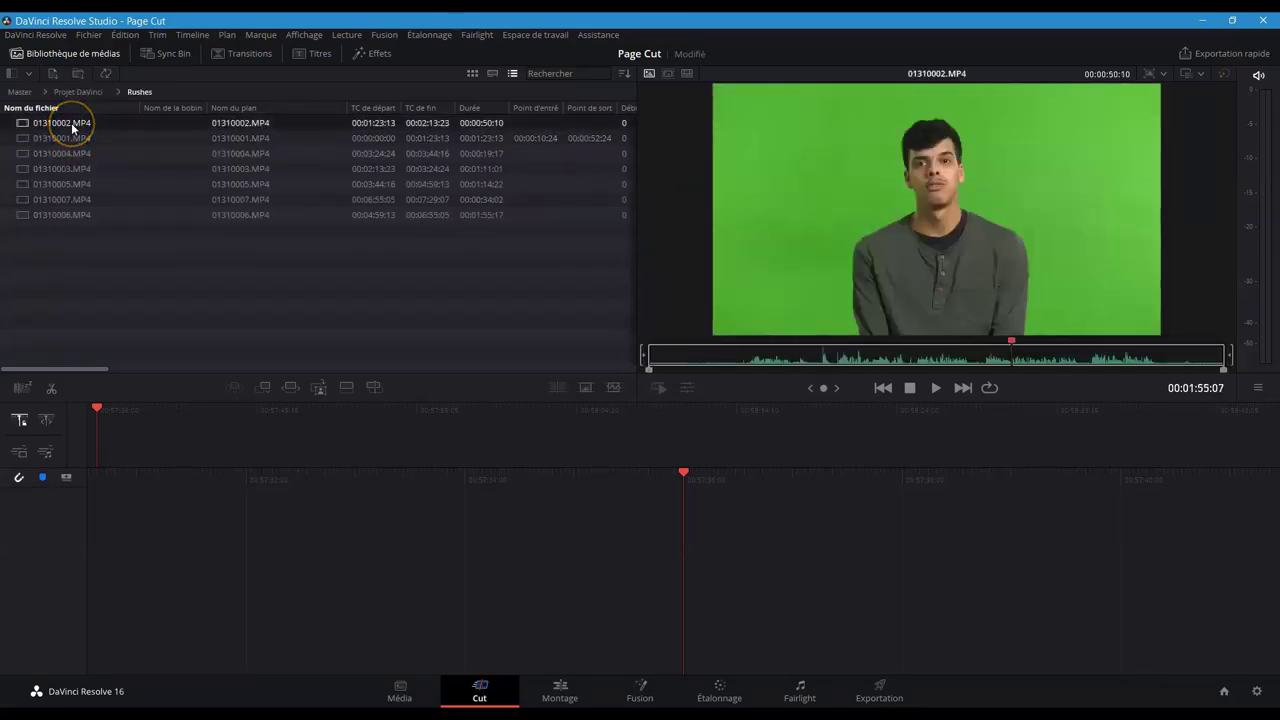
# Compare the viewer's source clip and timeline modes, ending in source tape mode for the Rushes clips.
pyautogui.click(648, 75)
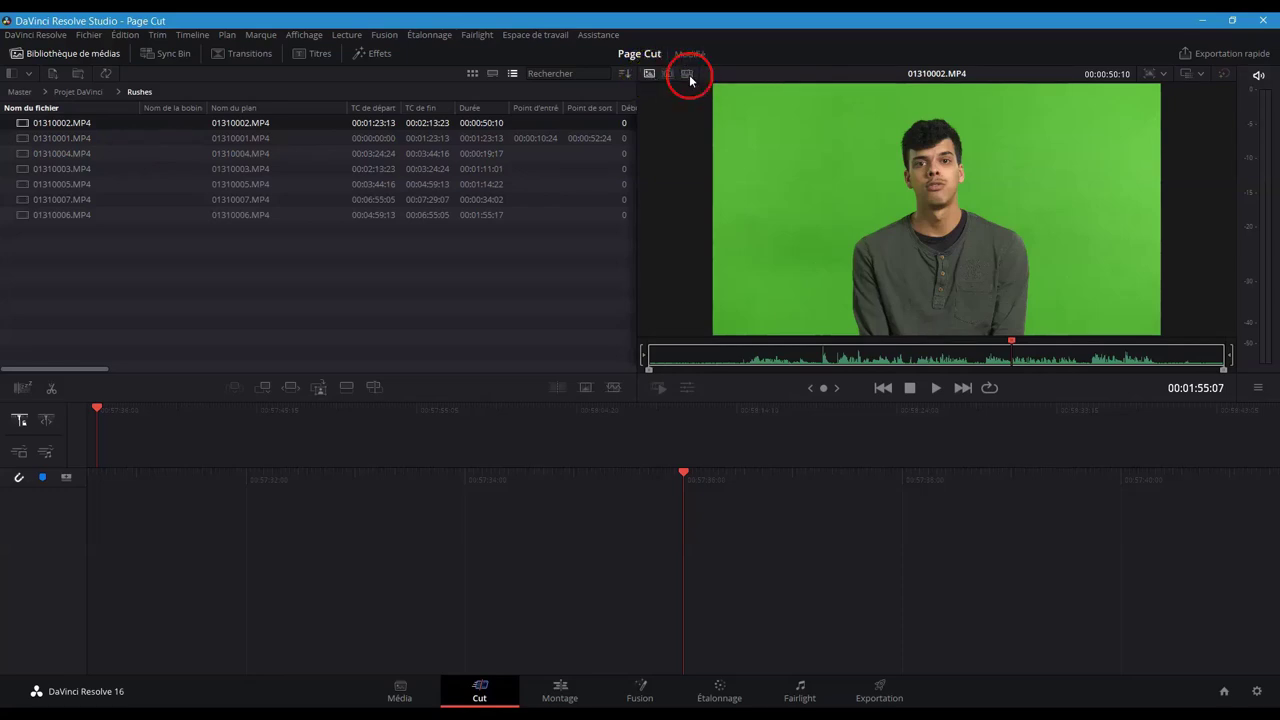
pyautogui.click(688, 74)
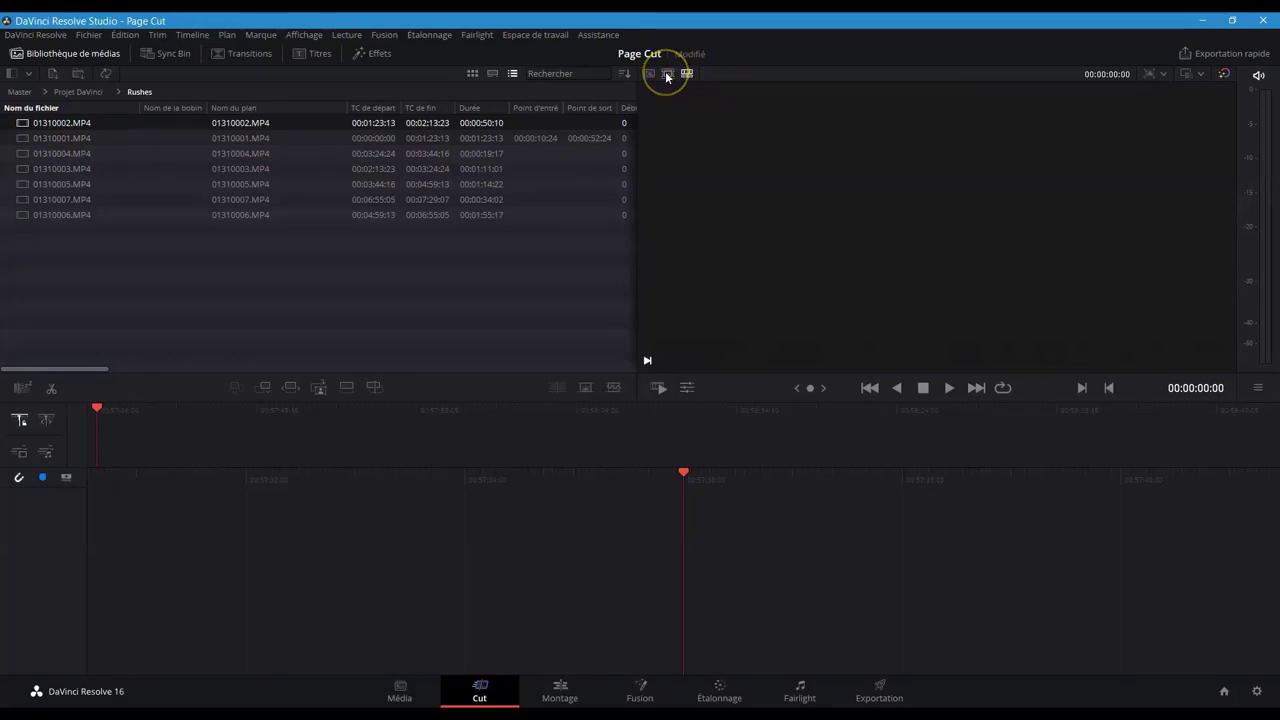
pyautogui.click(667, 75)
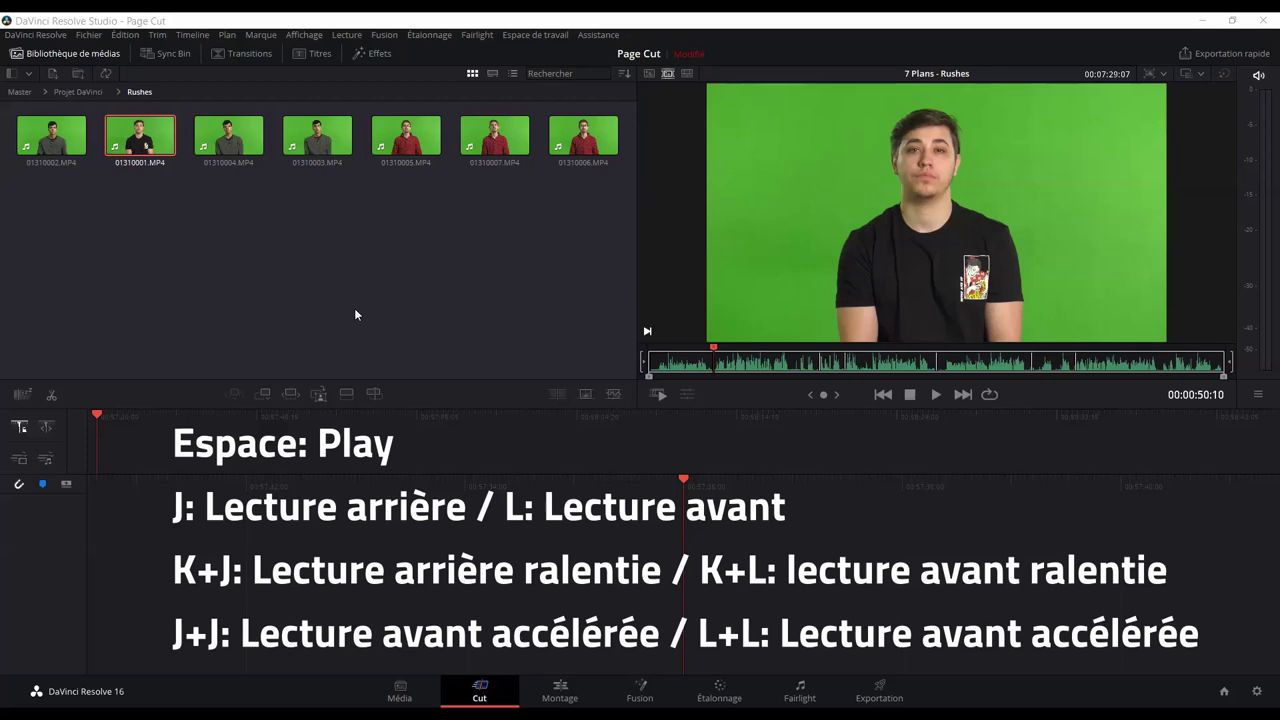
# Set the playback proxy mode to Half Resolution.
pyautogui.click(355, 310)
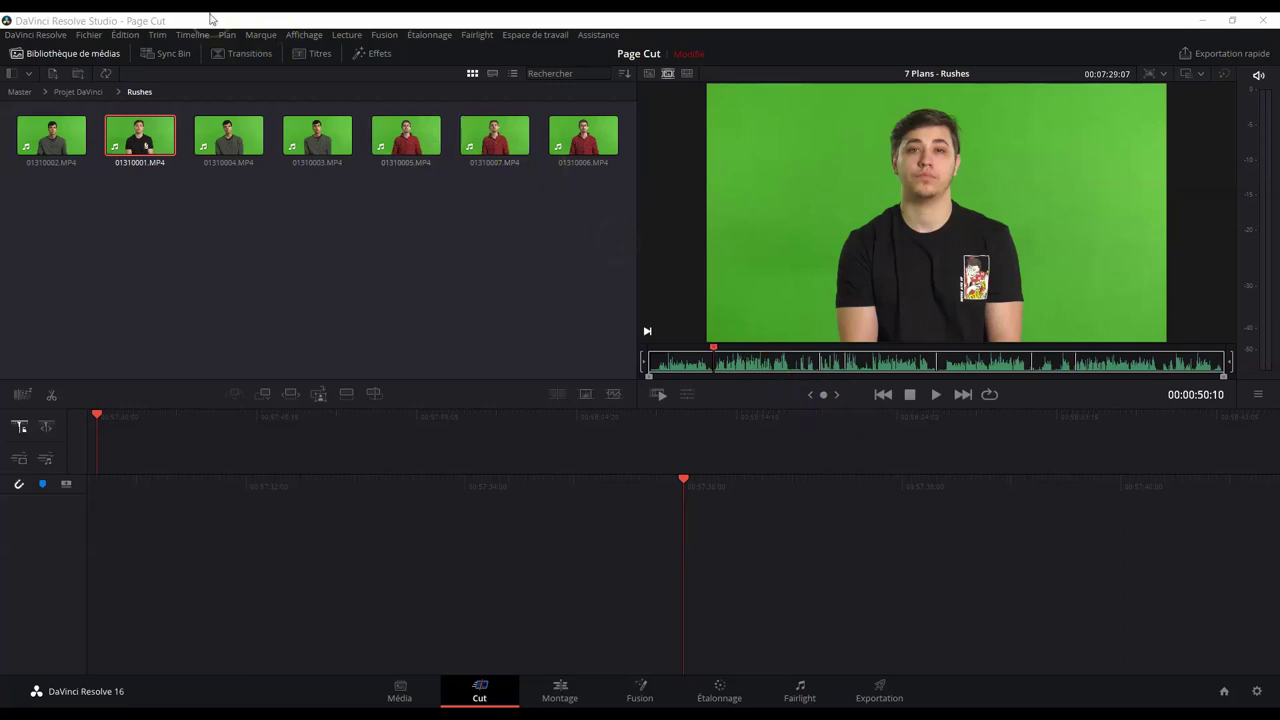
pyautogui.click(346, 35)
pyautogui.moveTo(381, 84)
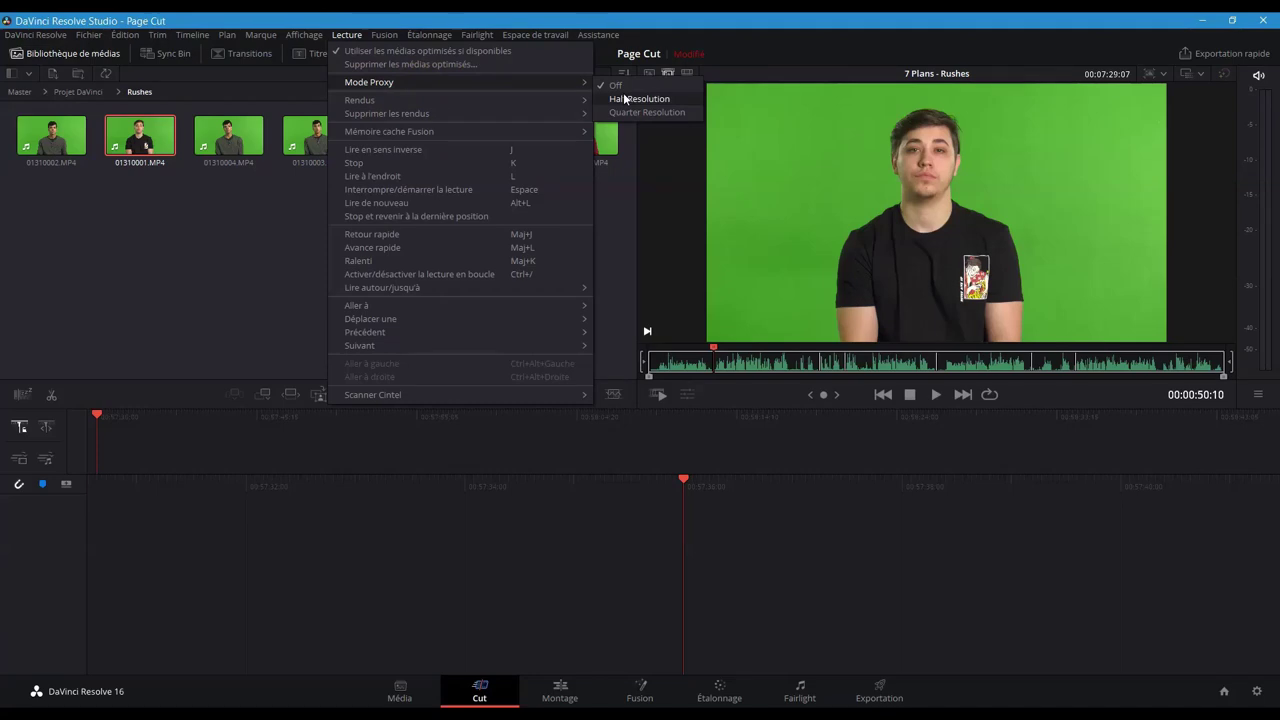
pyautogui.click(624, 98)
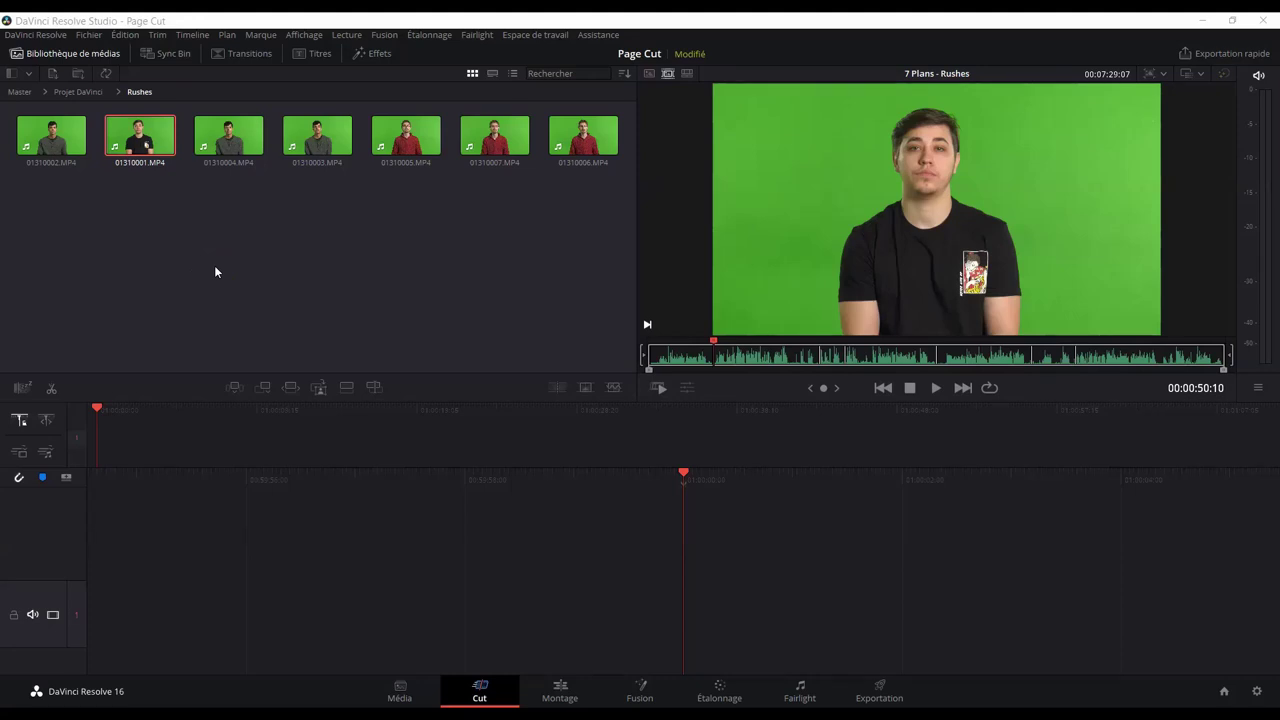
# Mark 01310001.MP4 from about 00:00:10:24 to 00:00:52:24 and create a subclip from that range.
pyautogui.click(139, 128)
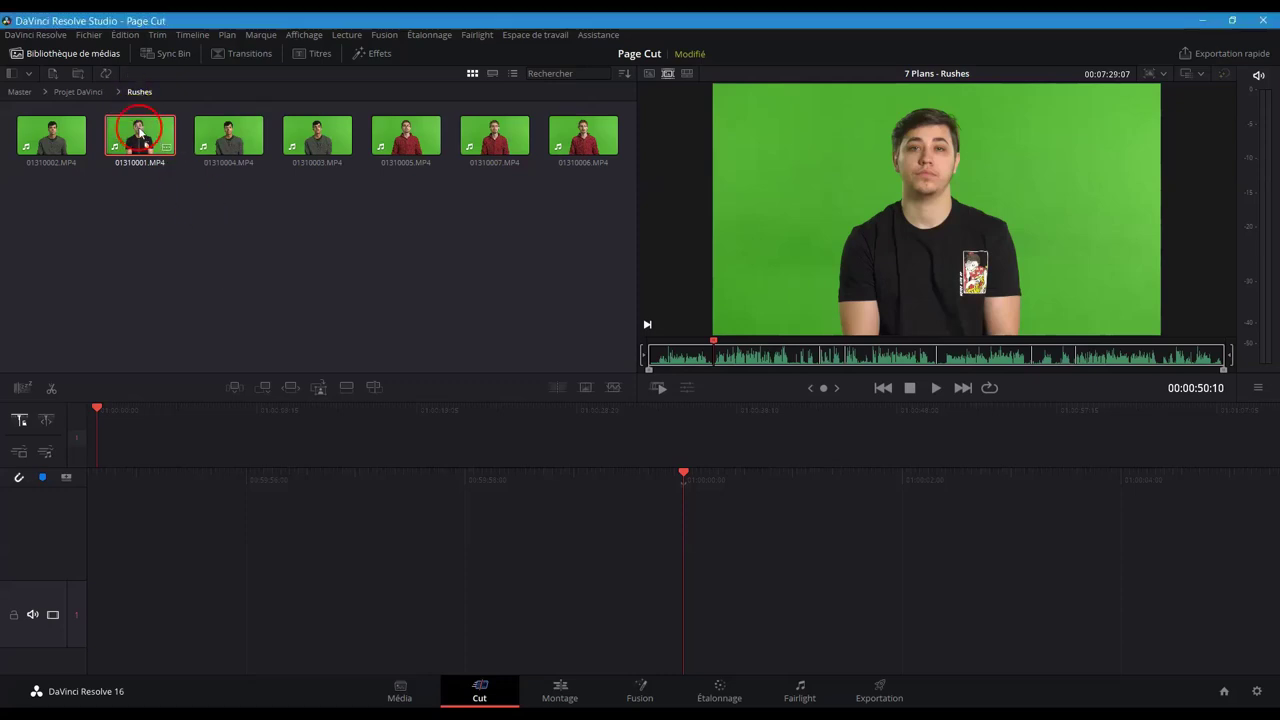
pyautogui.click(725, 366)
pyautogui.press('i')
pyautogui.click(1013, 362)
pyautogui.press('o')
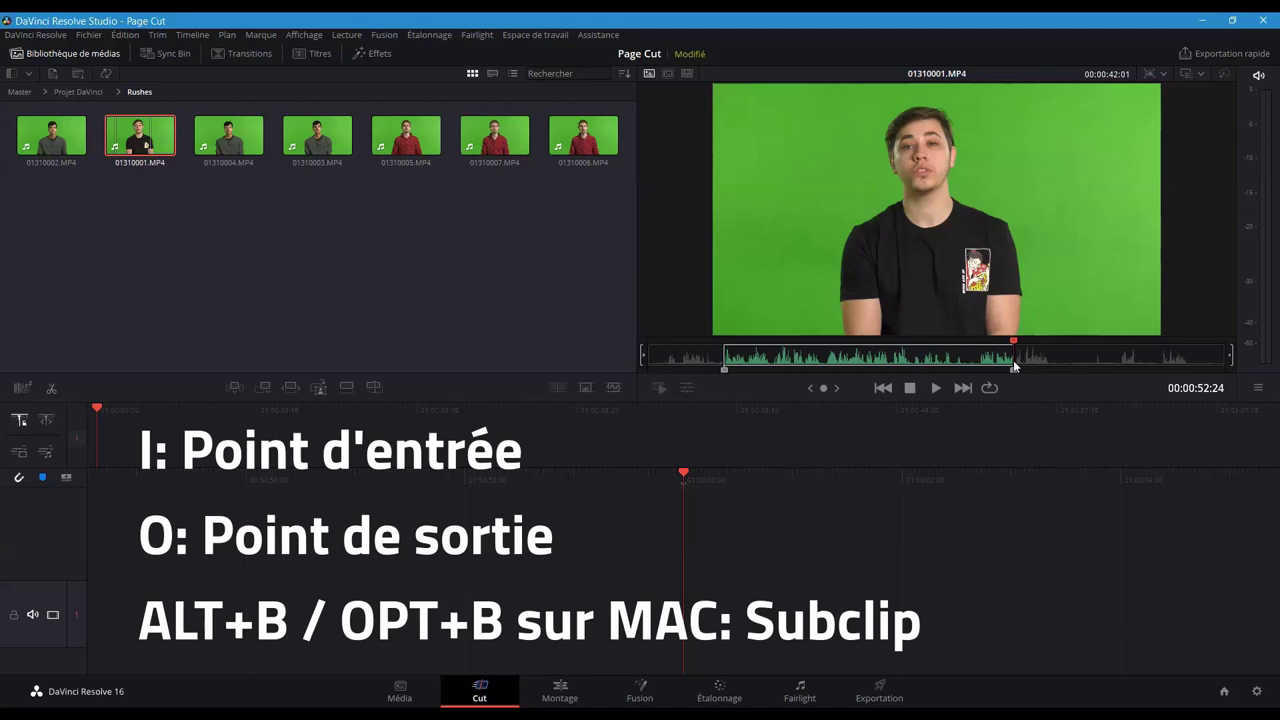
pyautogui.click(260, 35)
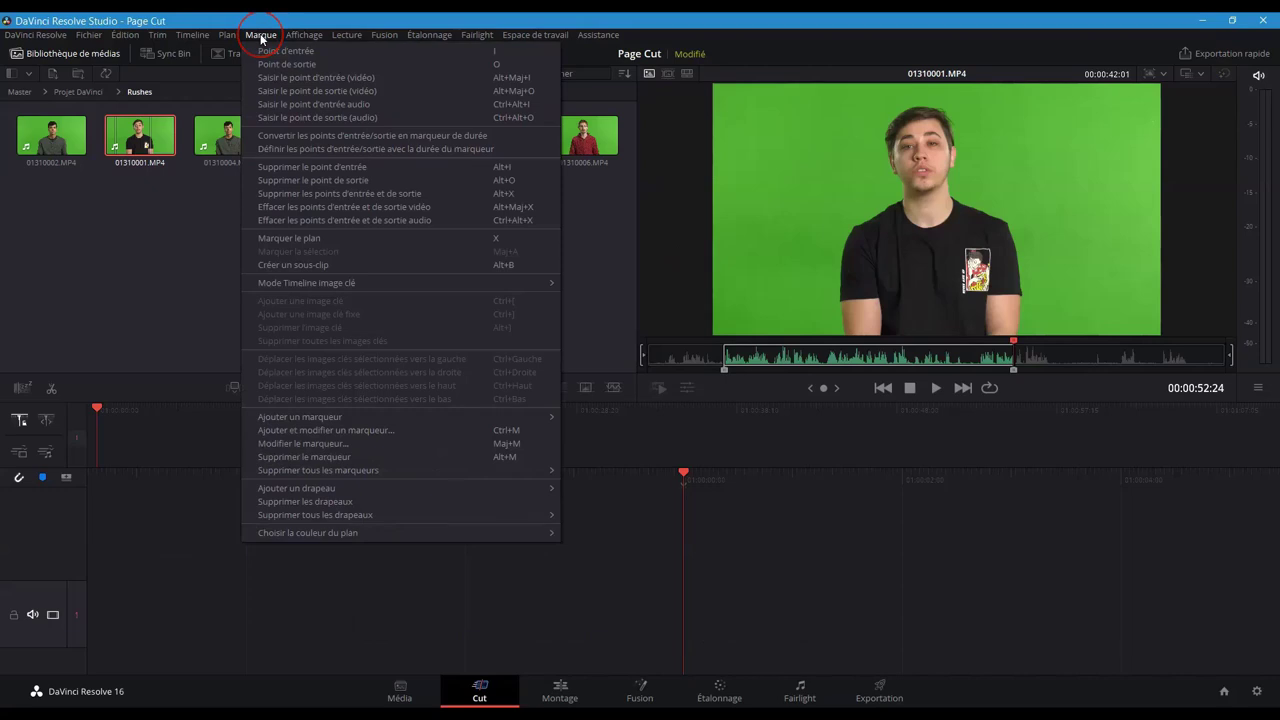
pyautogui.click(285, 265)
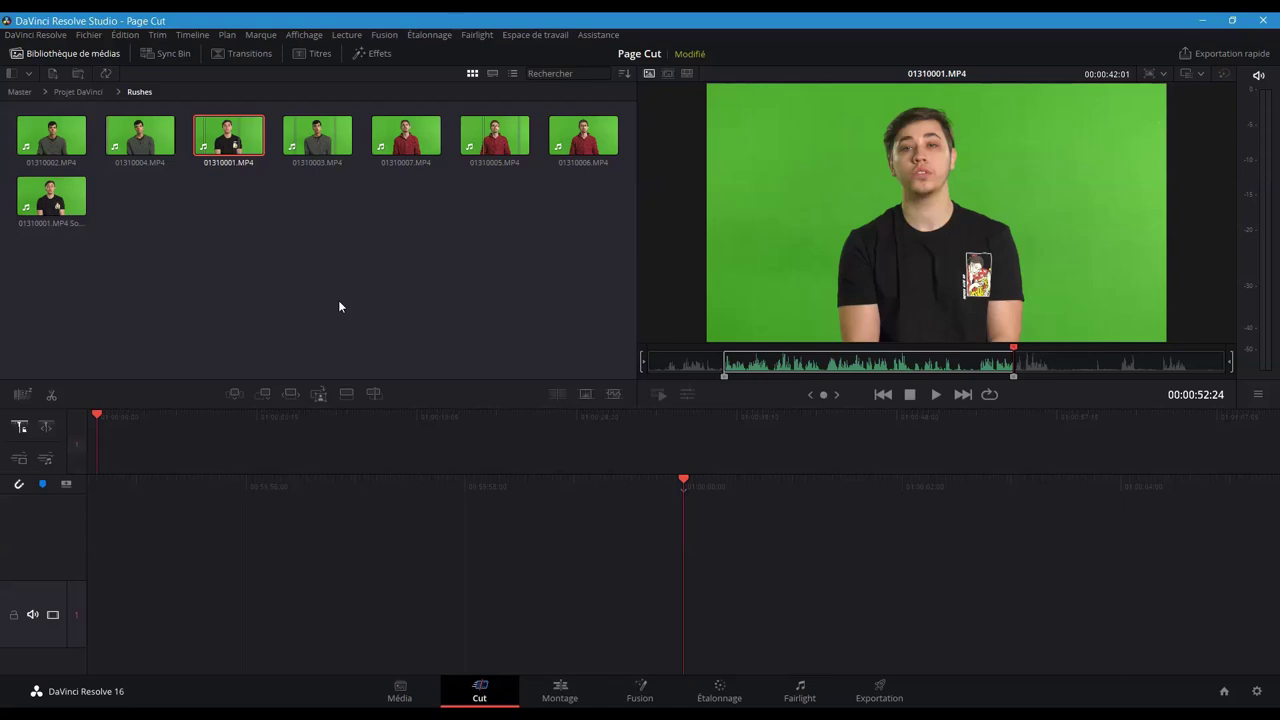
# Create three new bins in Rushes, each named with the first name of one of the filmed people.
pyautogui.click(346, 354)
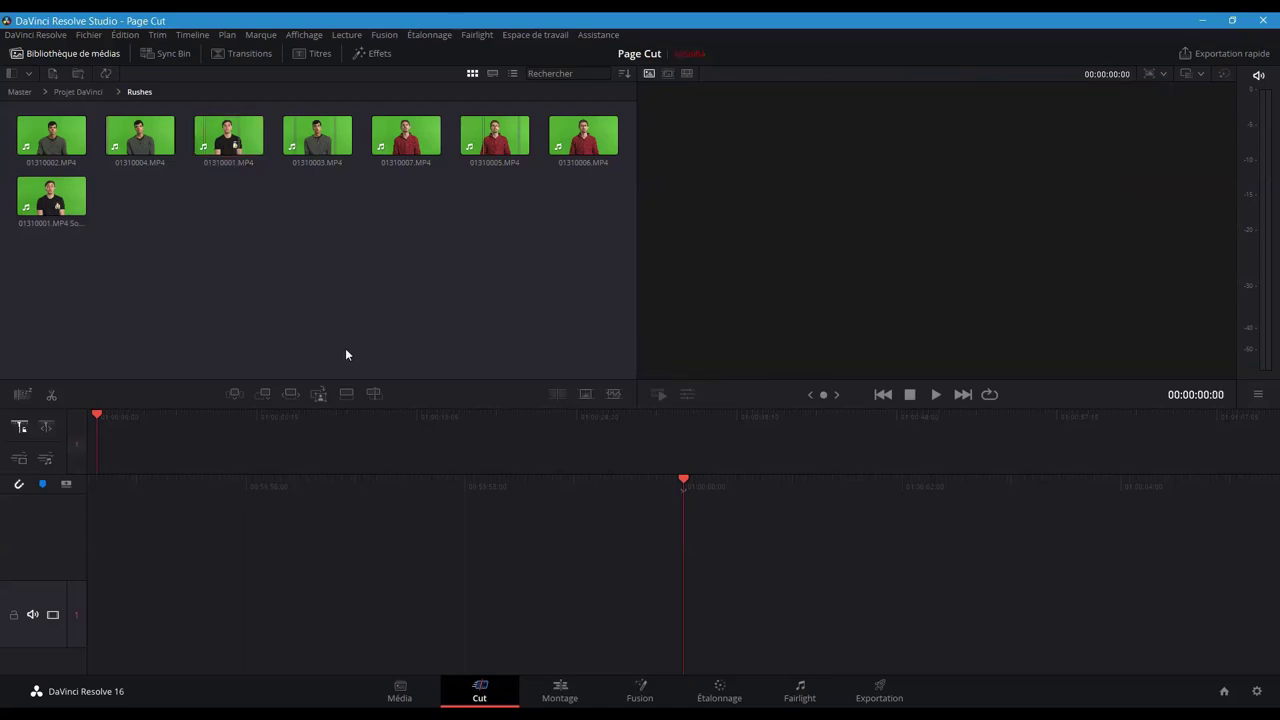
pyautogui.rightClick(346, 354)
pyautogui.click(390, 392)
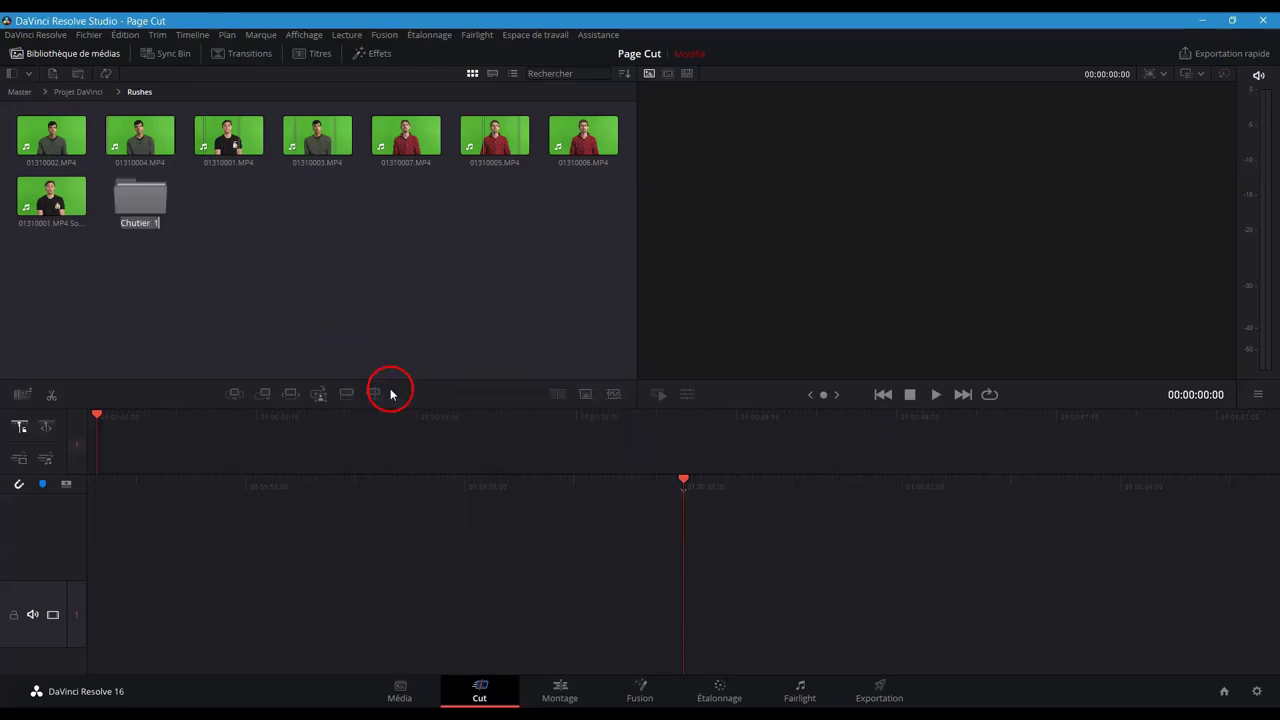
pyautogui.write('Maxime')
pyautogui.press('Return')
pyautogui.rightClick(207, 211)
pyautogui.click(253, 247)
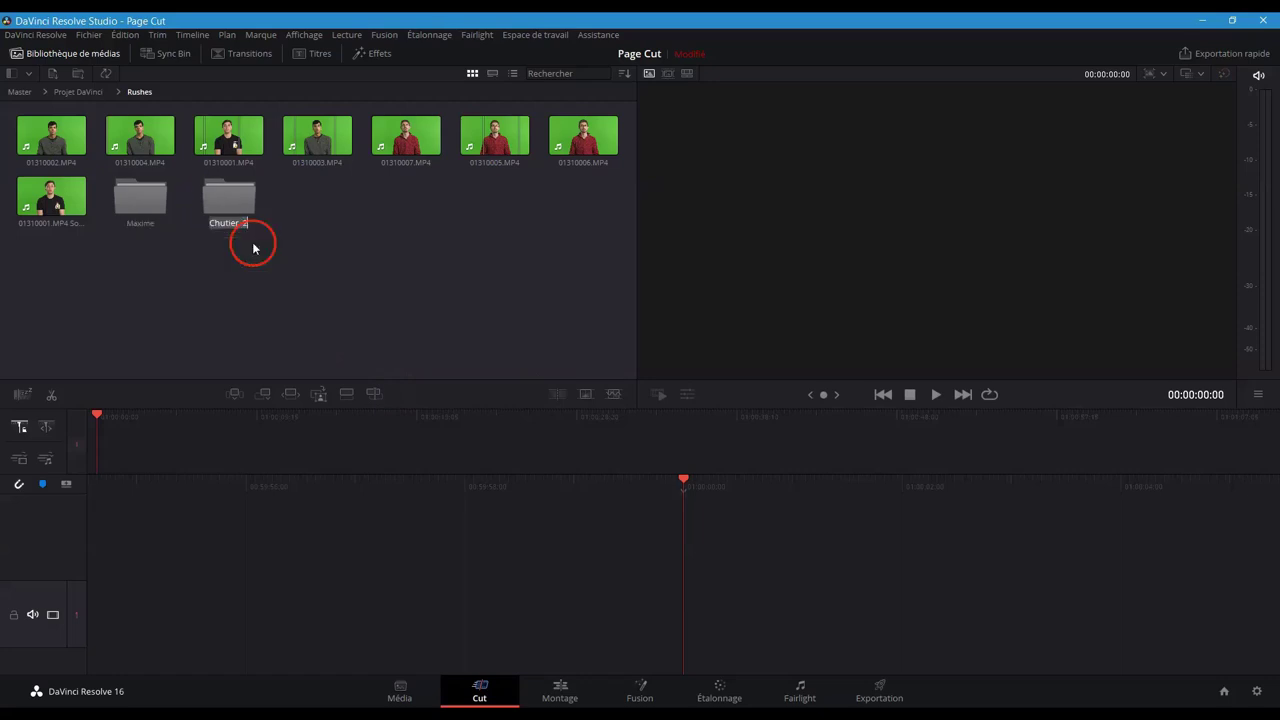
pyautogui.write('Samuel')
pyautogui.press('Return')
pyautogui.rightClick(283, 229)
pyautogui.click(316, 262)
pyautogui.write('Ale')
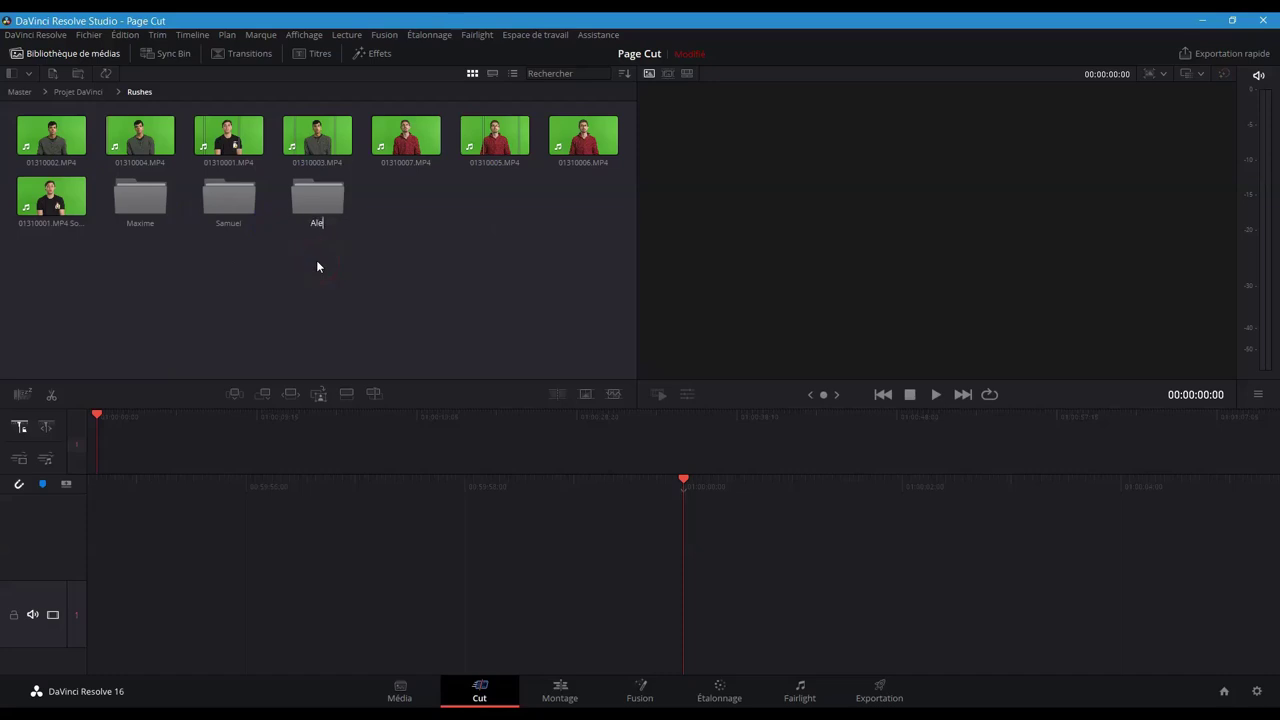
pyautogui.write('xandre')
pyautogui.click(30, 247)
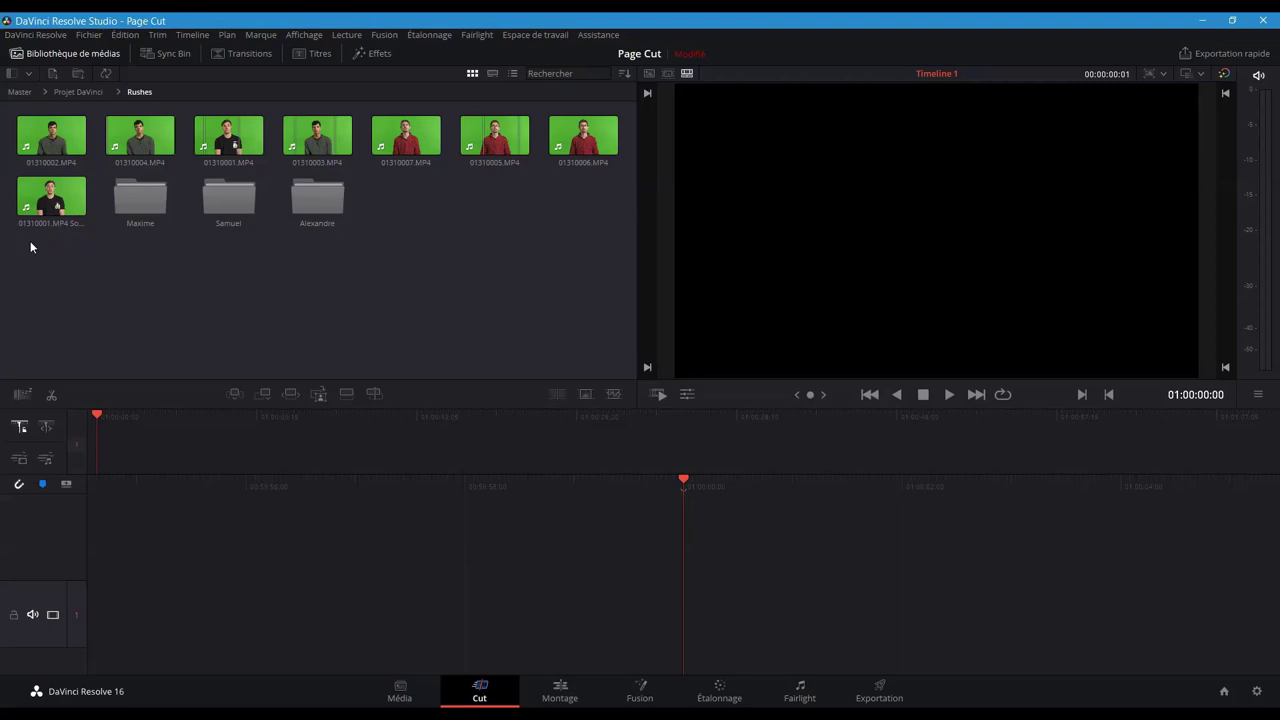
# Rename the 01310001.MP4 subclip with the person's first name followed by "poitrine 1" and move it into that person's bin.
pyautogui.click(33, 224)
pyautogui.write('Maxime poitrine 1')
pyautogui.press('Return')
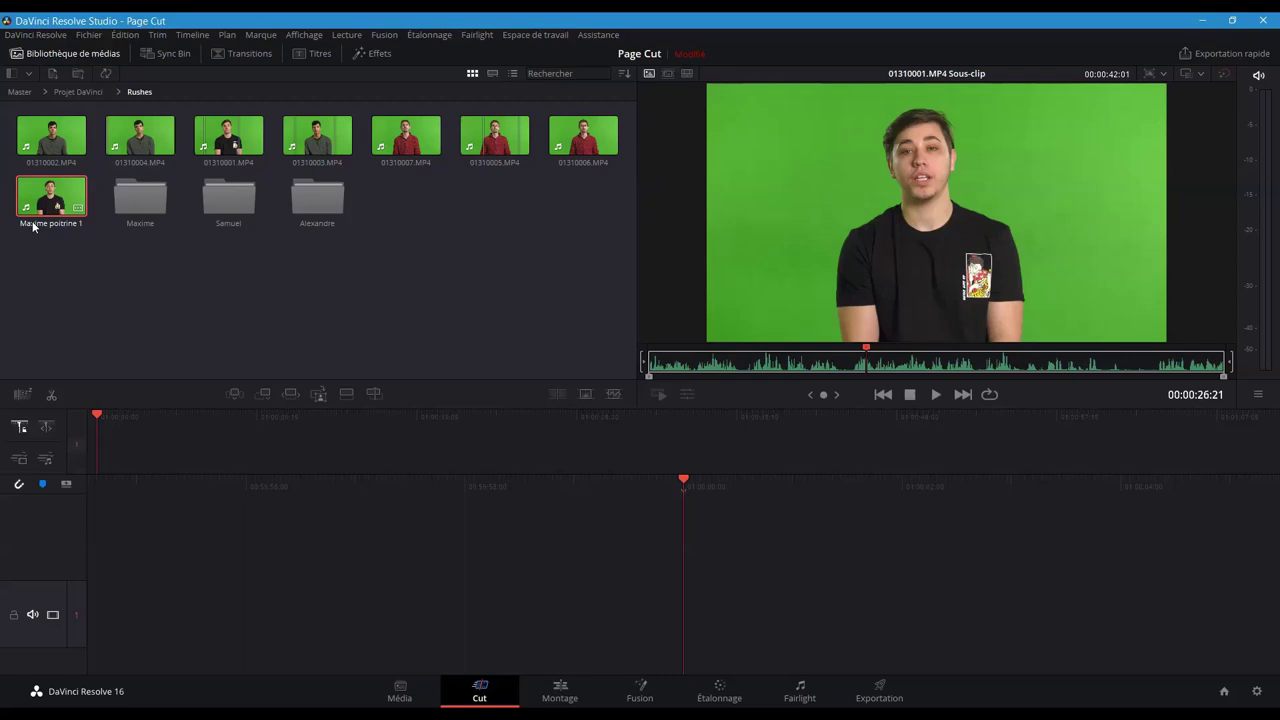
pyautogui.click(20, 214)
pyautogui.click(31, 194)
pyautogui.moveTo(31, 198); pyautogui.dragTo(140, 200)
# Open the filmed person's bin and place the renamed subclip on the empty timeline.
pyautogui.doubleClick(55, 200)
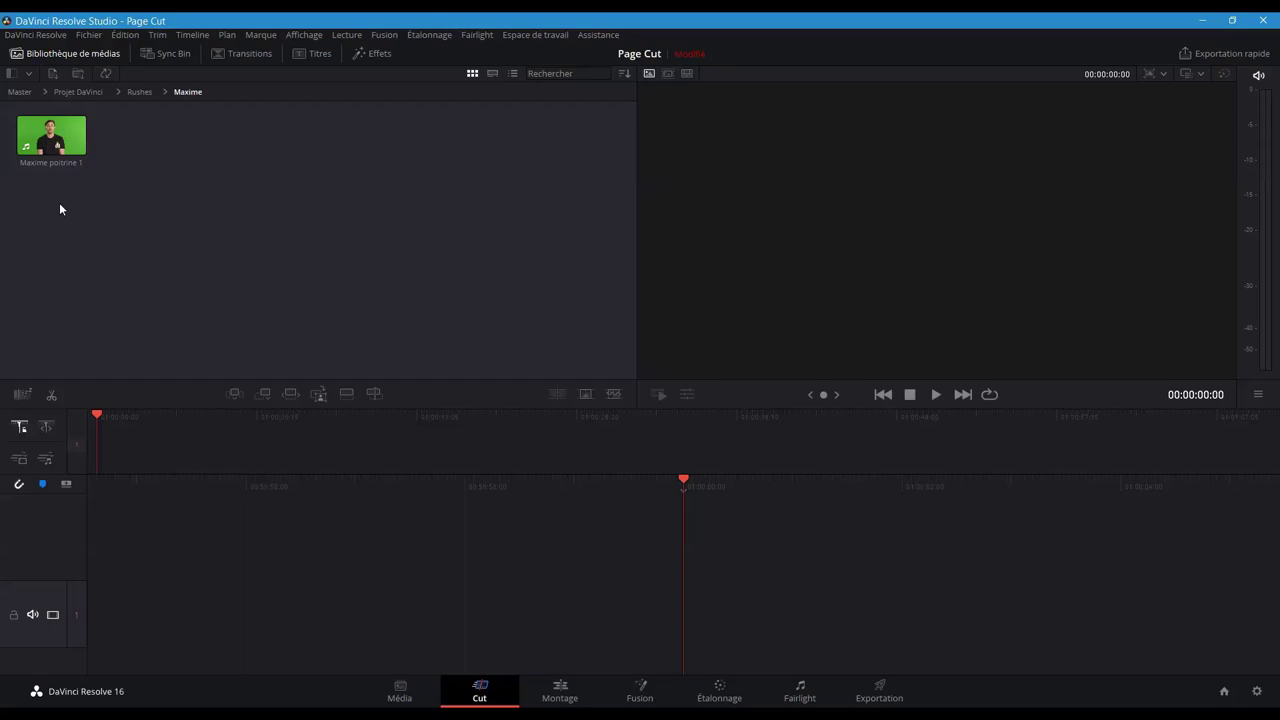
pyautogui.click(58, 181)
pyautogui.click(51, 137)
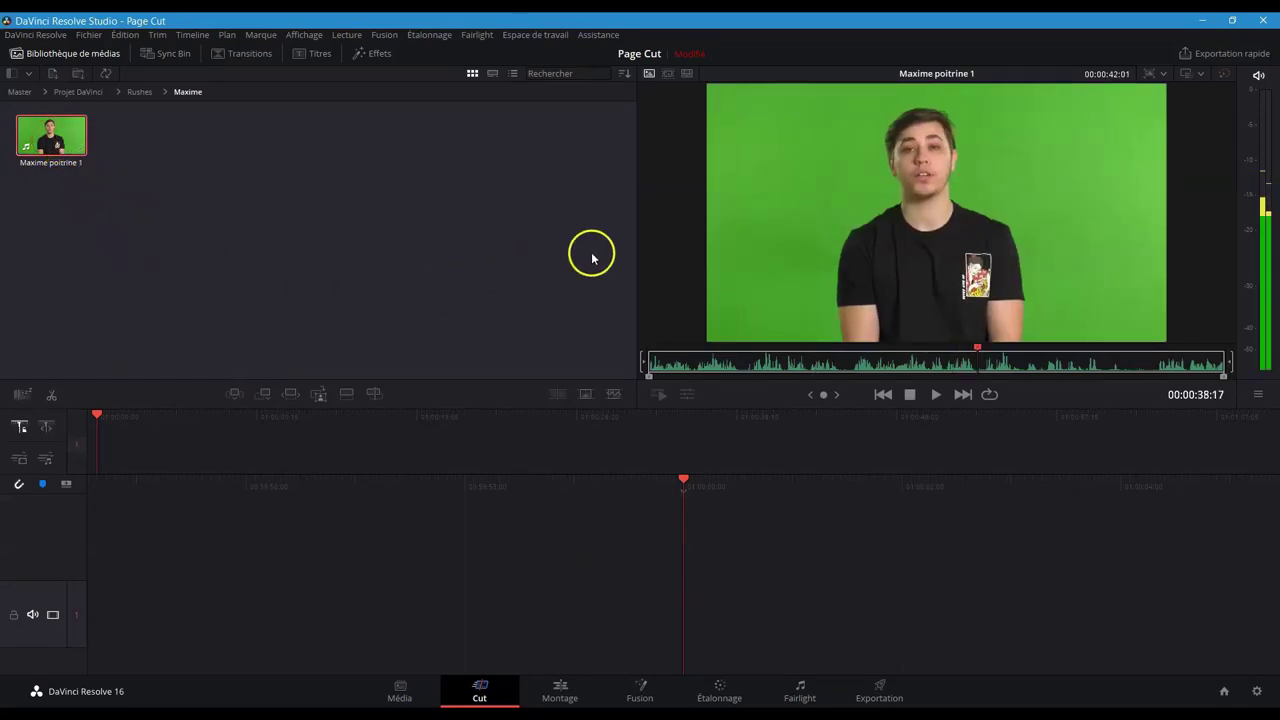
pyautogui.moveTo(749, 240); pyautogui.dragTo(714, 545)
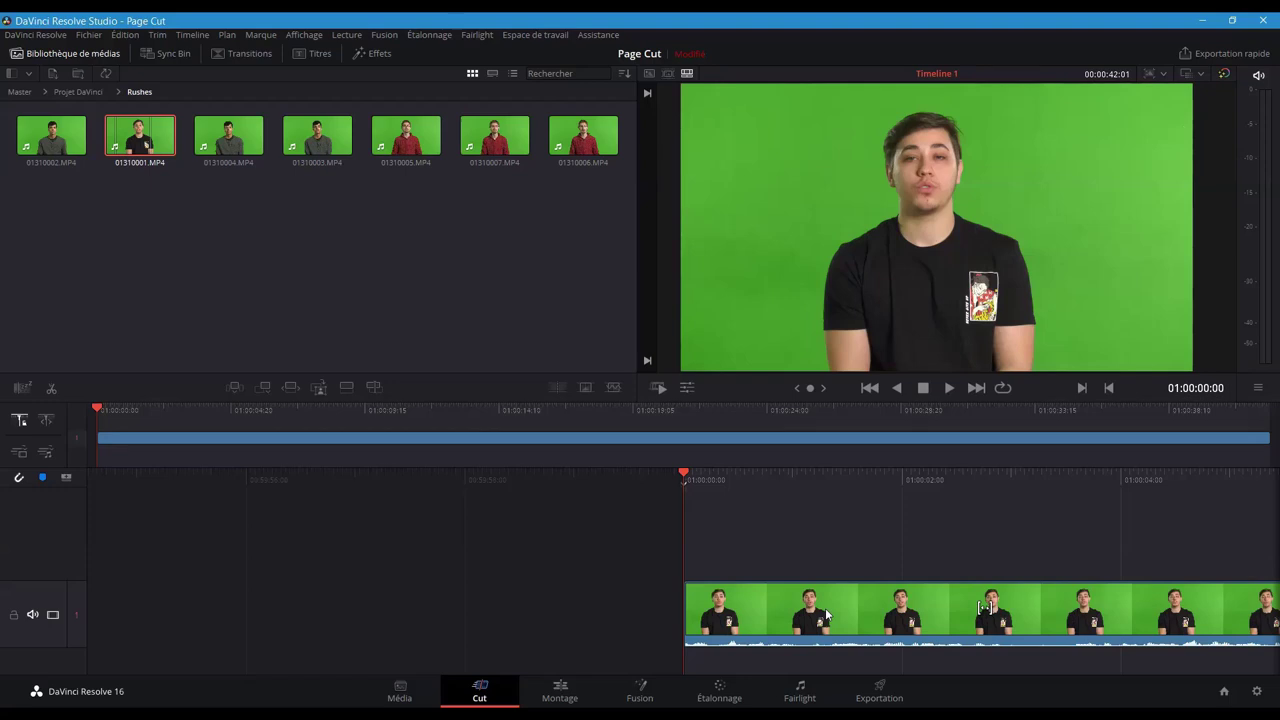
# Play the timeline with track 1 muted and switch to the free playhead mode.
pyautogui.click(33, 614)
pyautogui.click(197, 510)
pyautogui.press('space')
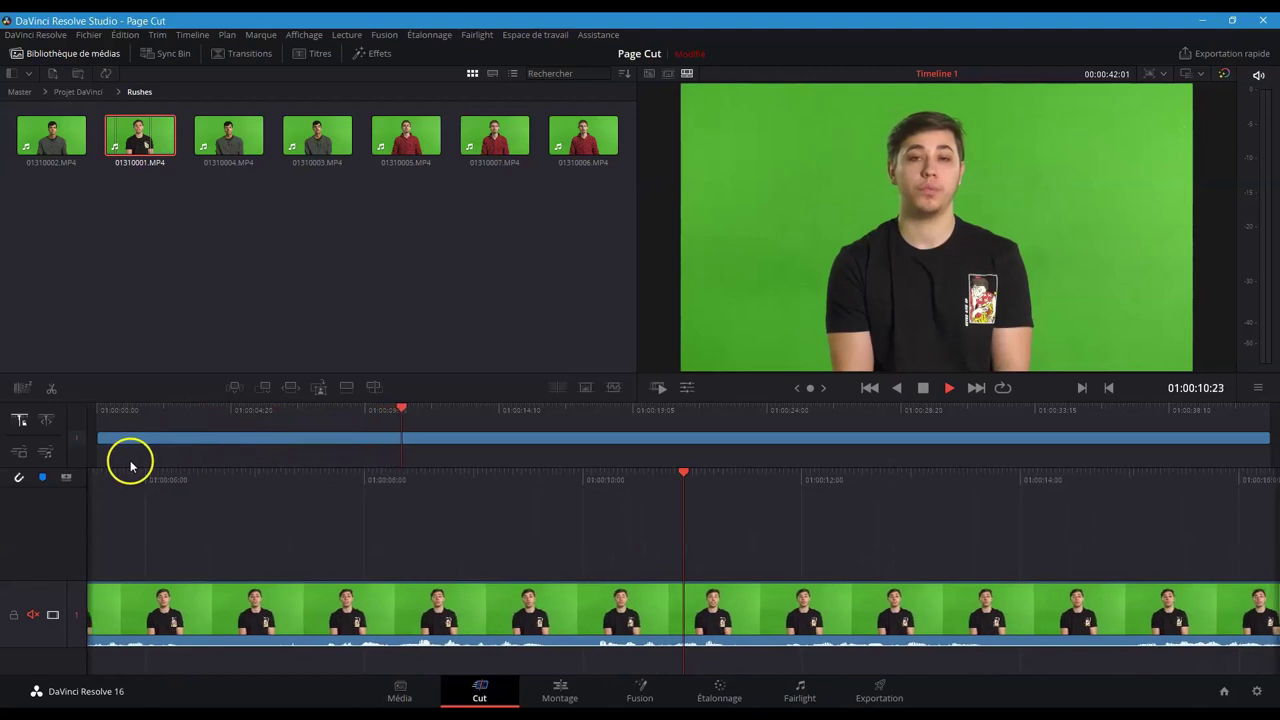
pyautogui.click(38, 420)
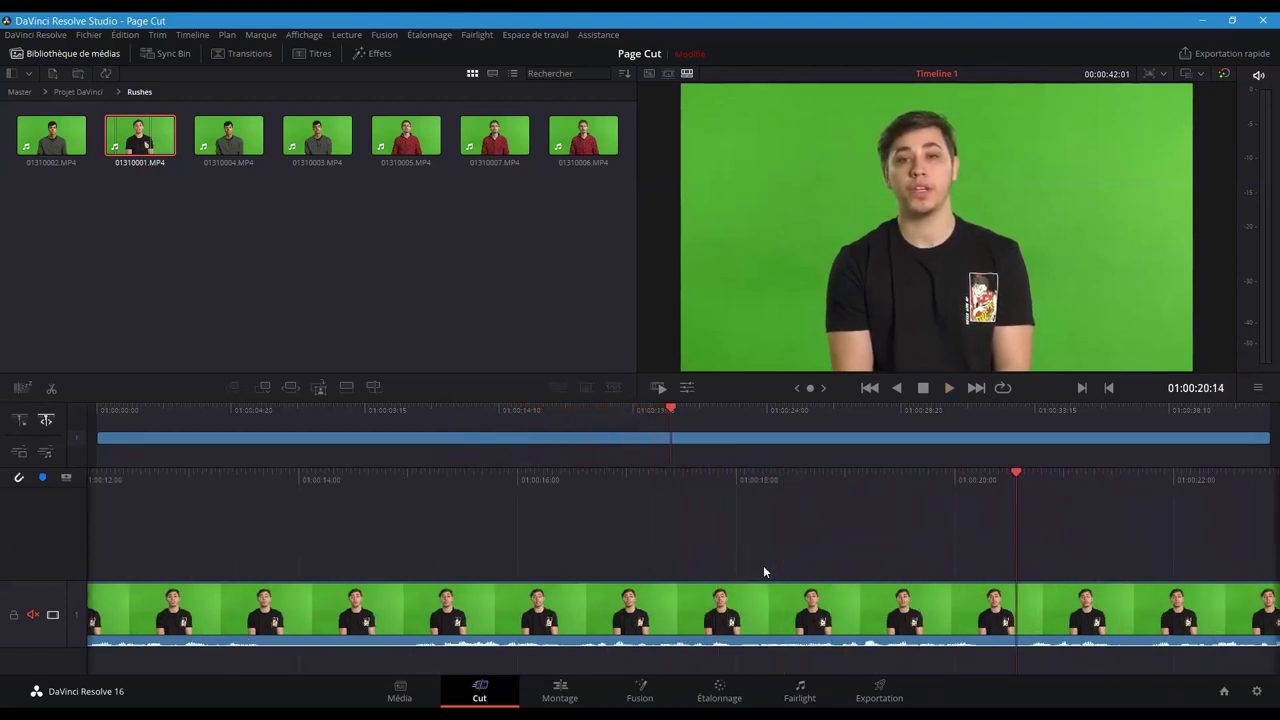
pyautogui.press('space')
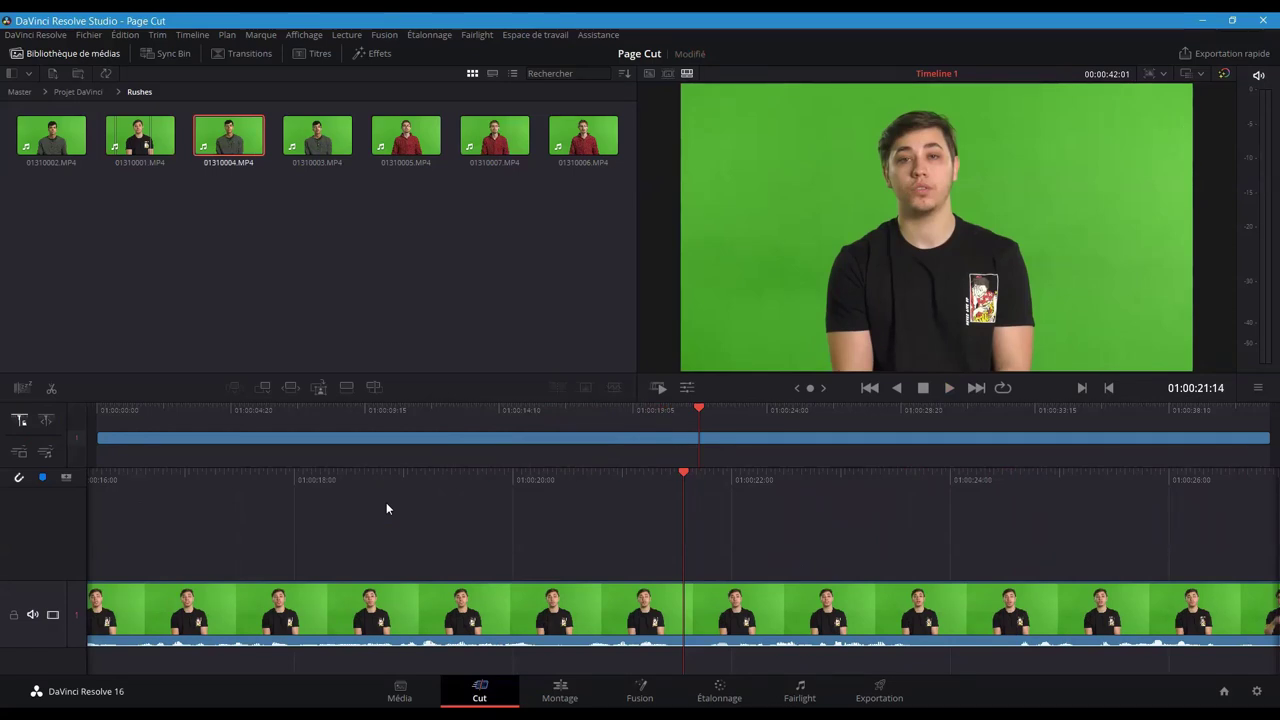
# Add 01310005.MP4 to track 1 directly after the end of the first clip.
pyautogui.press('End')
pyautogui.moveTo(357, 100); pyautogui.dragTo(381, 131)
pyautogui.click(396, 132)
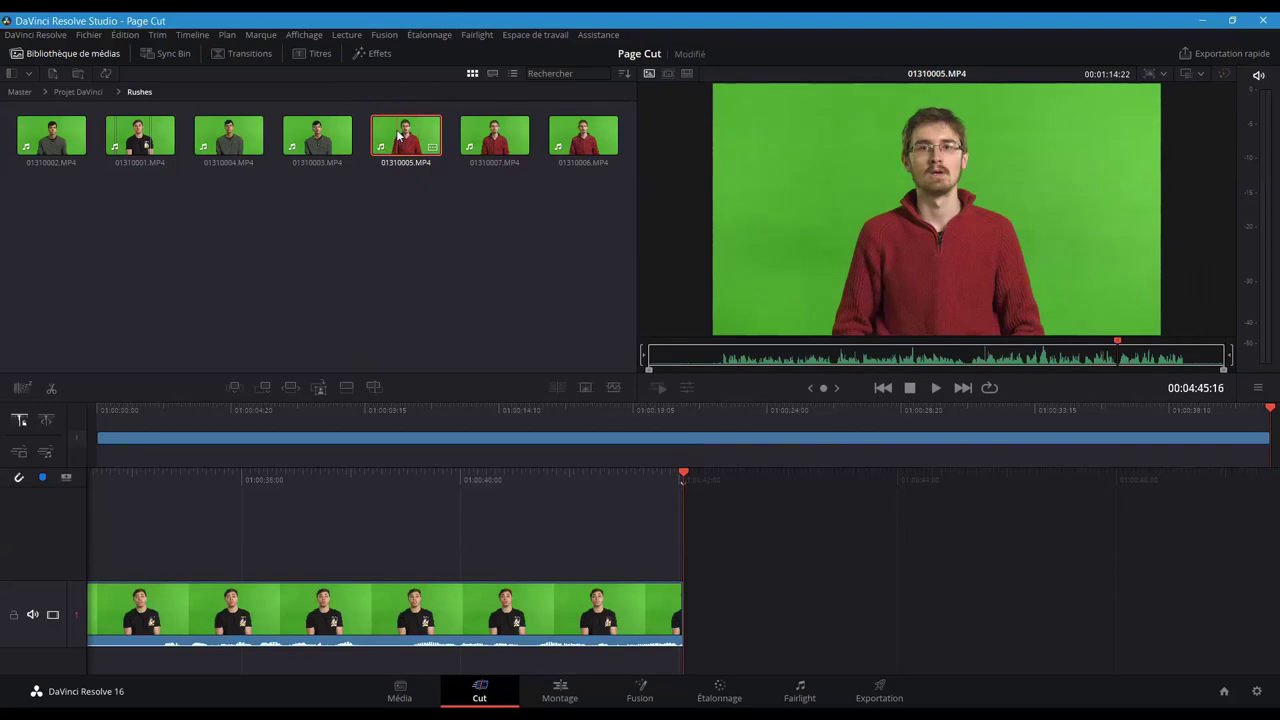
pyautogui.press('F9')
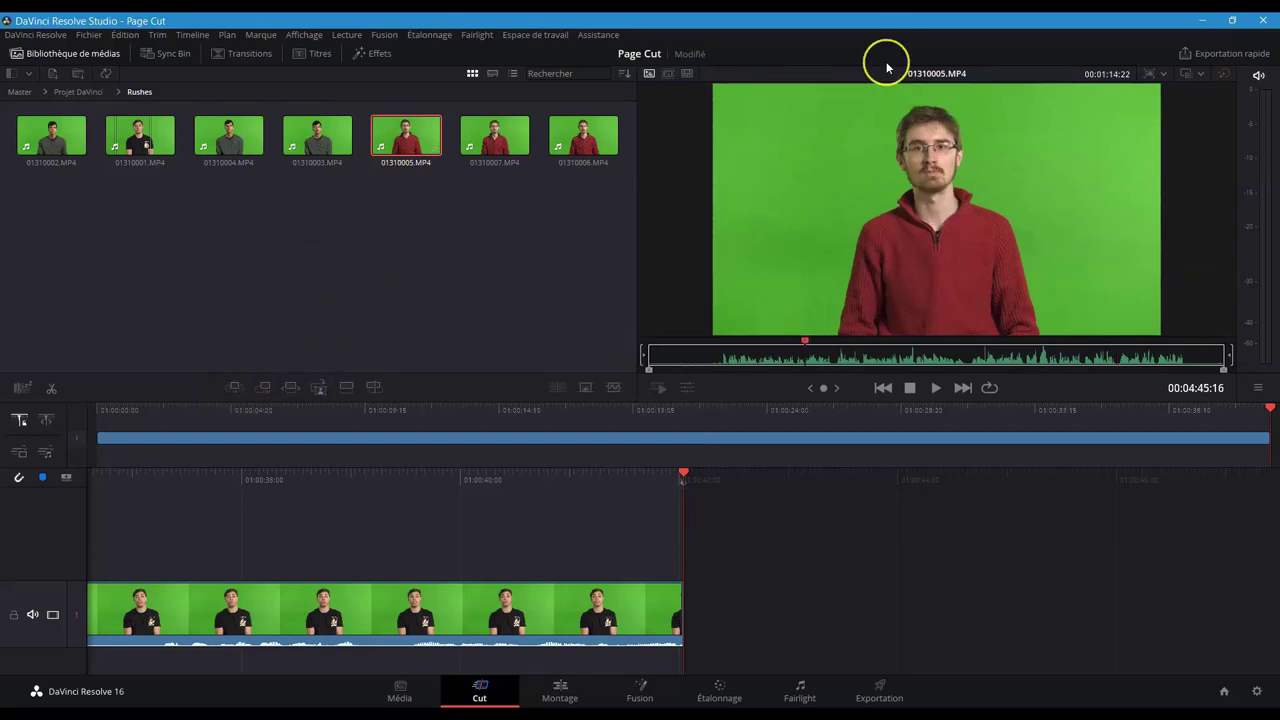
pyautogui.moveTo(856, 172); pyautogui.dragTo(571, 551)
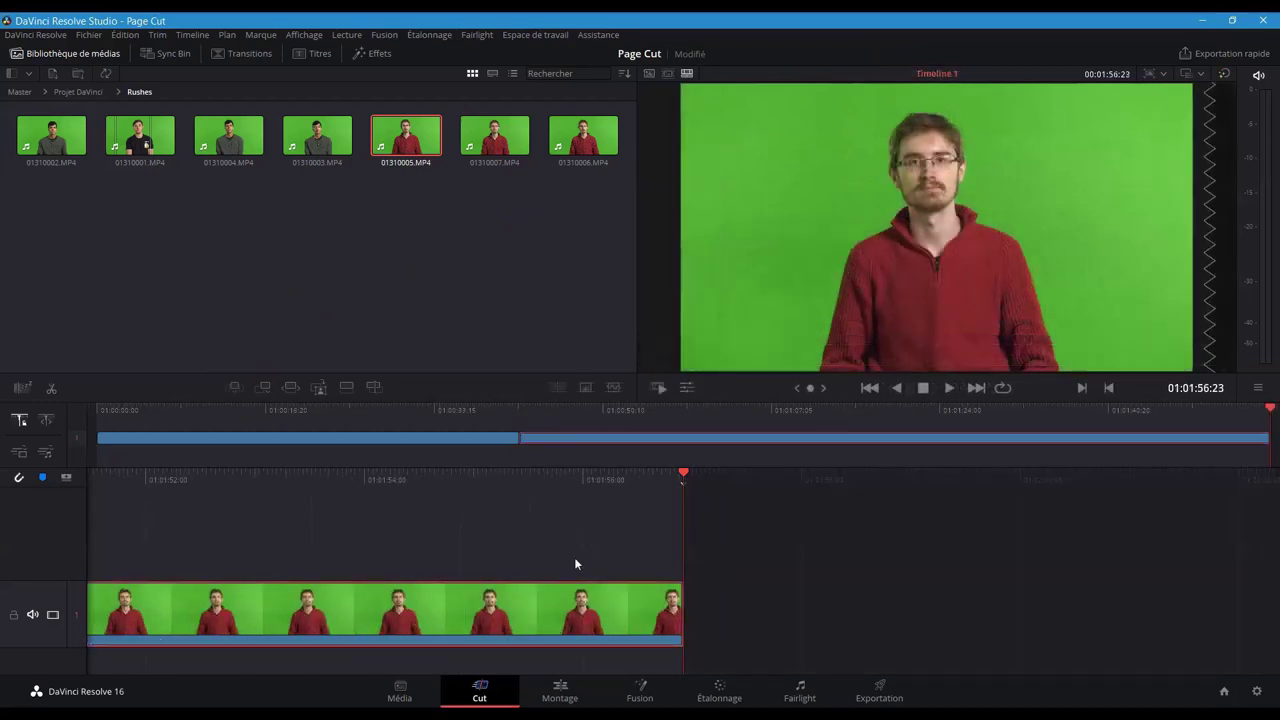
pyautogui.moveTo(737, 609); pyautogui.dragTo(961, 611)
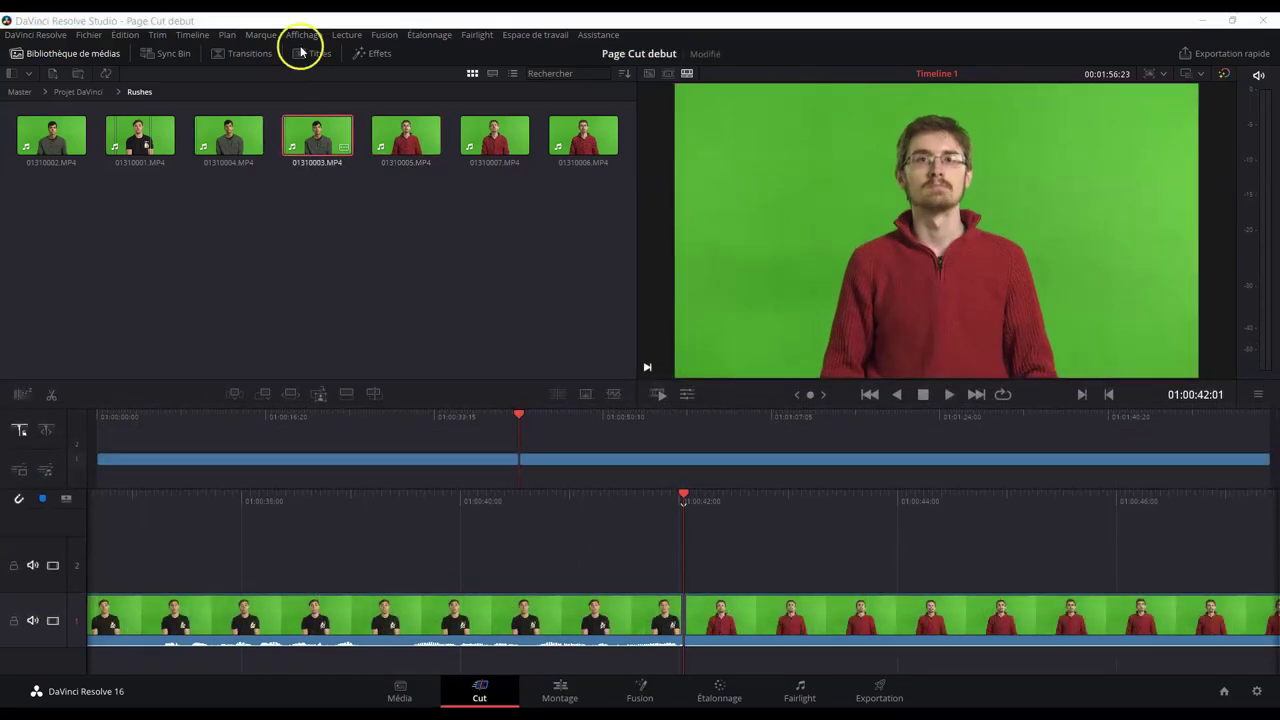
# Shorten the start and end of 01310003.MP4 in the source viewer and place it on track 2 over the cut.
pyautogui.click(317, 131)
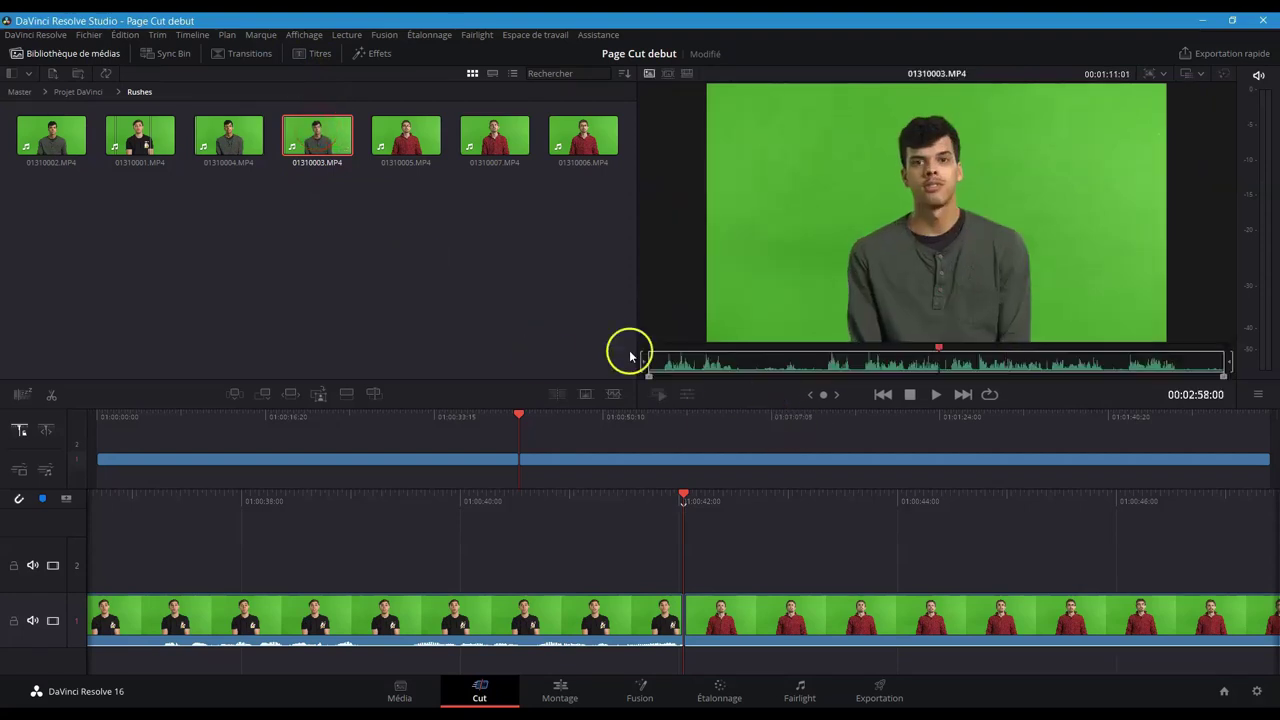
pyautogui.moveTo(648, 375); pyautogui.dragTo(741, 380)
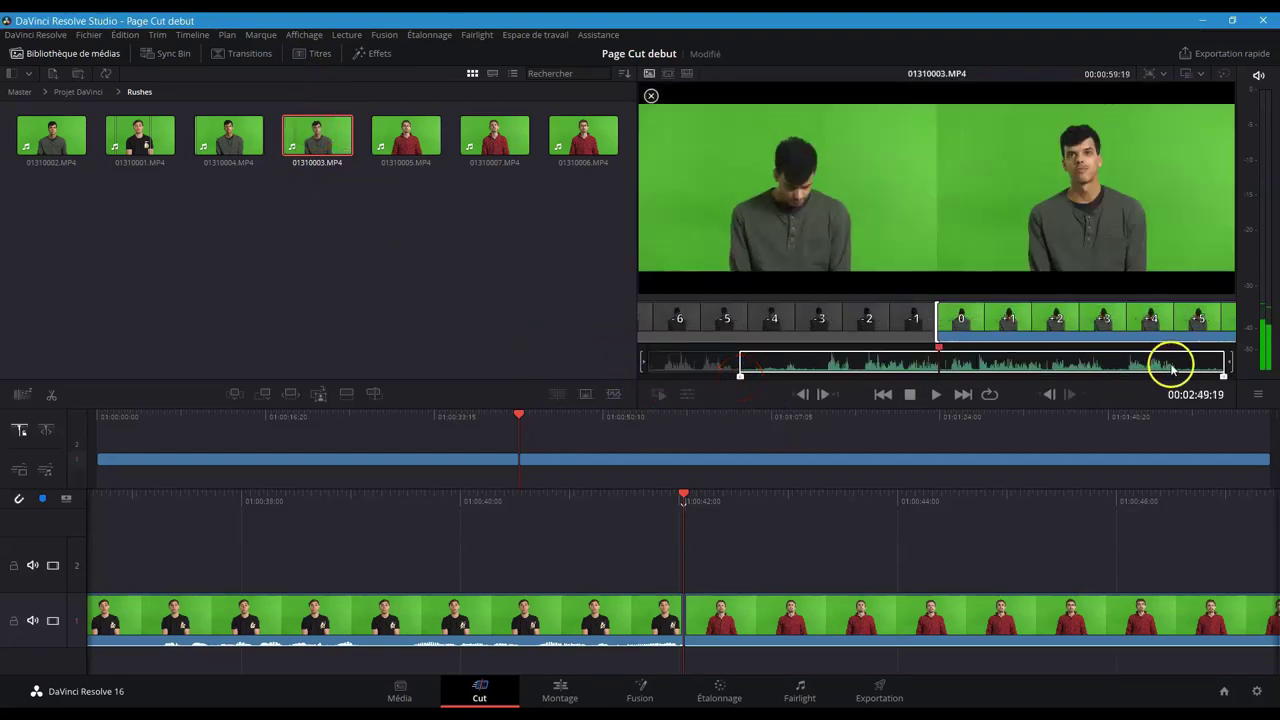
pyautogui.moveTo(1223, 376); pyautogui.dragTo(1075, 376)
pyautogui.moveTo(1046, 220); pyautogui.dragTo(586, 557)
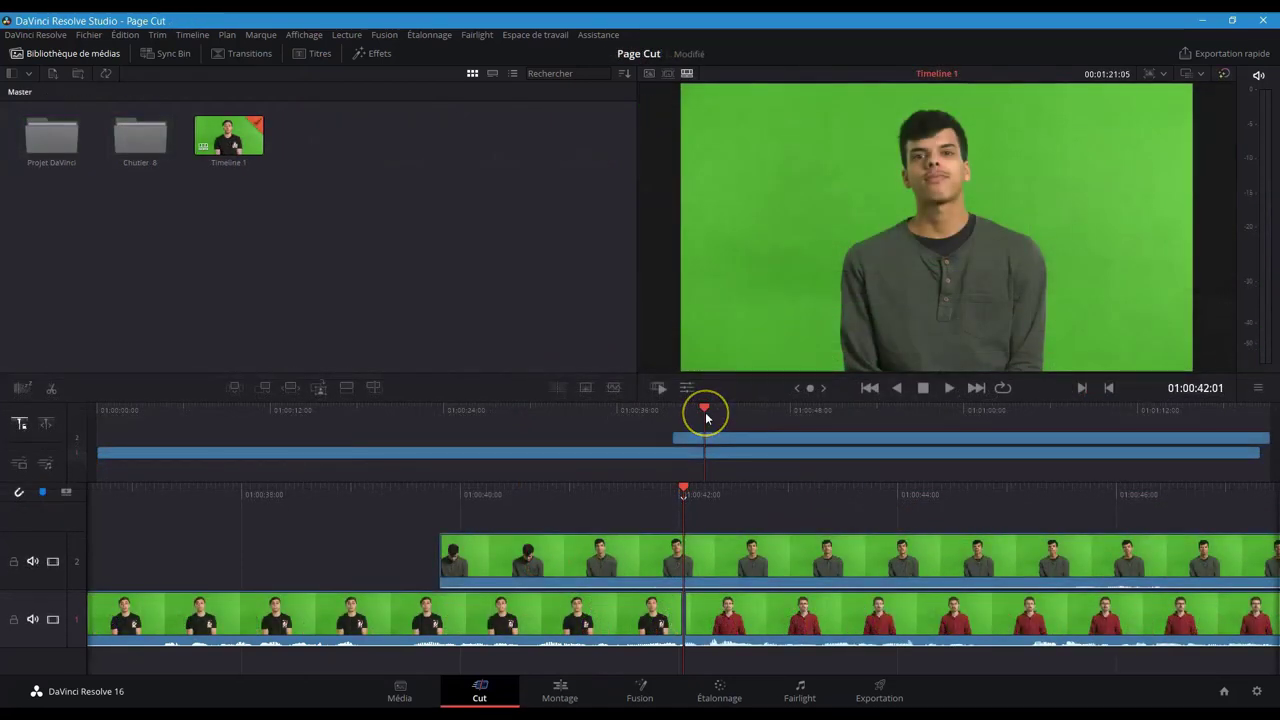
# Split the clips on both tracks at about 01:00:48 and slip the content of the track 1 segment after the cut.
pyautogui.moveTo(705, 412); pyautogui.dragTo(798, 411)
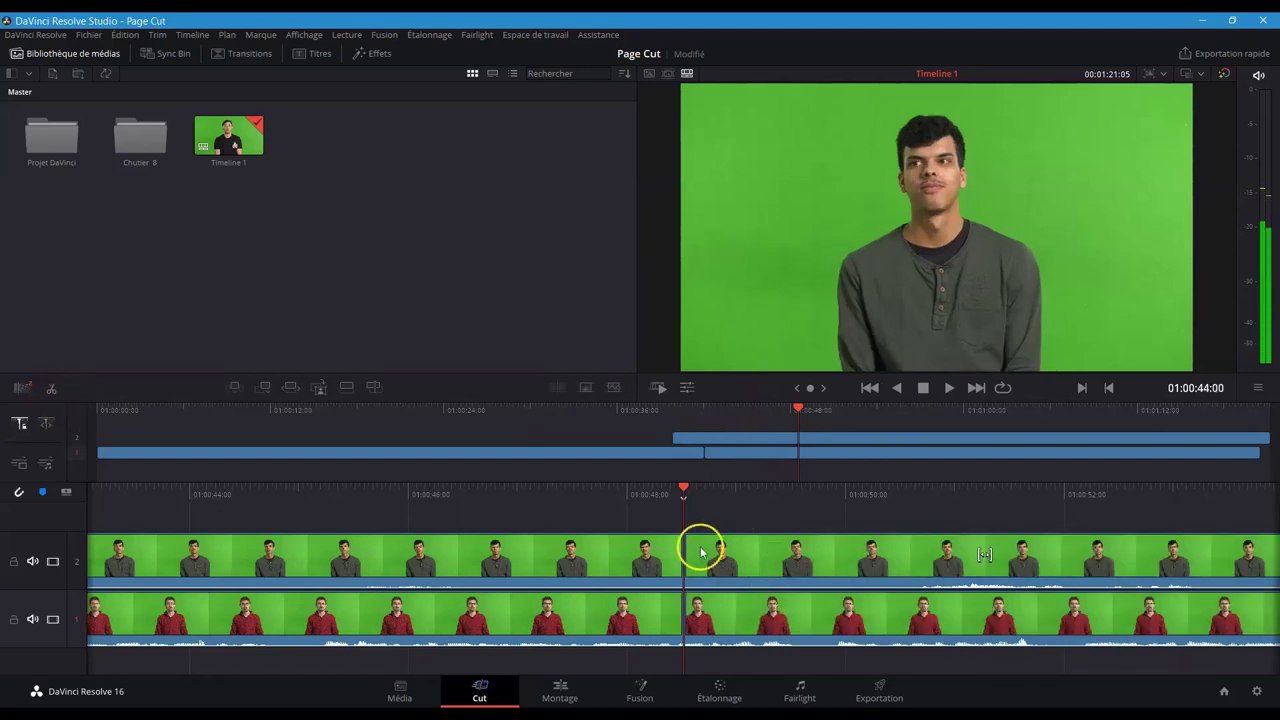
pyautogui.click(985, 614)
pyautogui.moveTo(985, 614); pyautogui.dragTo(897, 622)
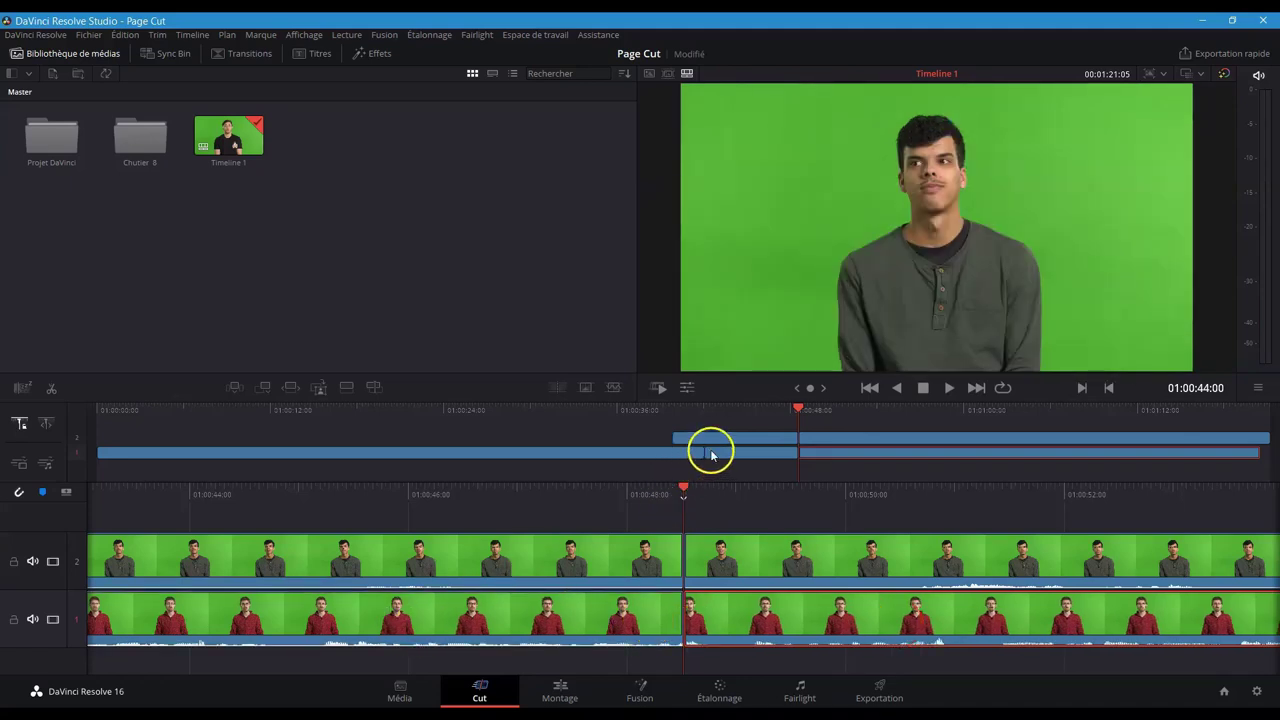
# Try to move the track 1 edit point at about 01:00:42 roughly one second earlier.
pyautogui.click(706, 411)
pyautogui.moveTo(685, 624); pyautogui.dragTo(585, 630)
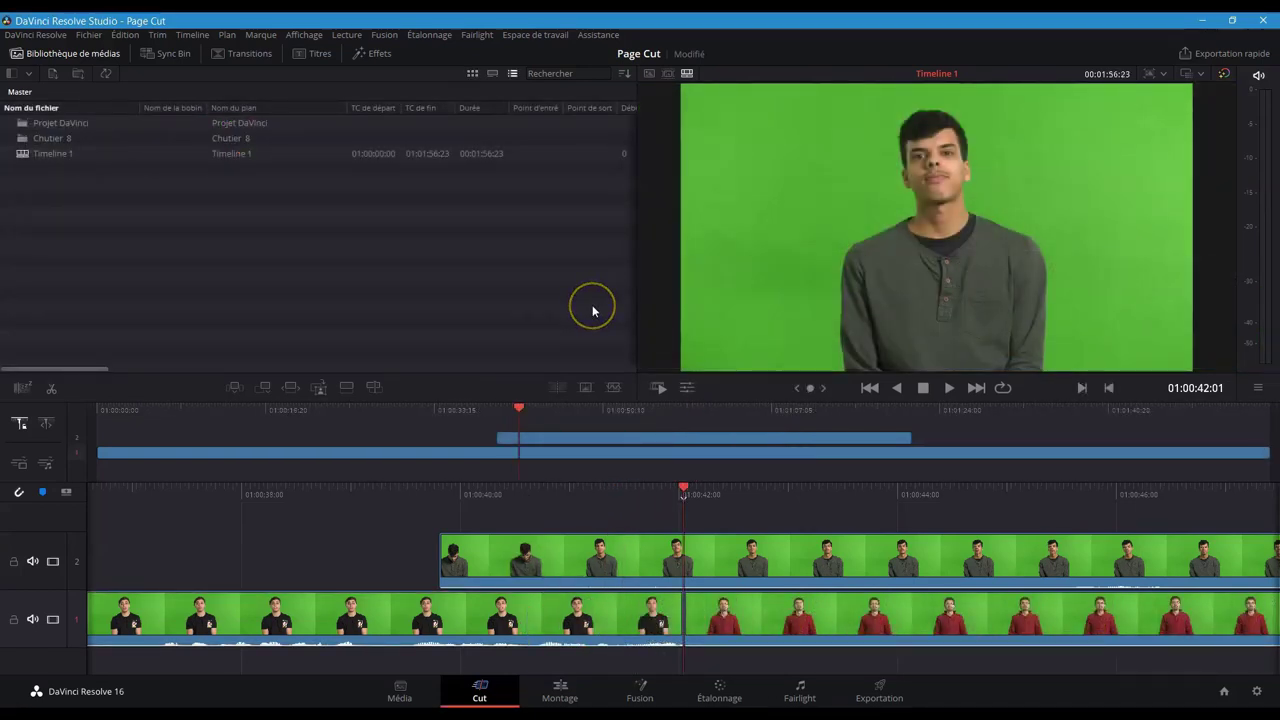
# Review the YouTube, Vimeo and H.264 quick export presets for the timeline and close them without exporting.
pyautogui.click(1226, 52)
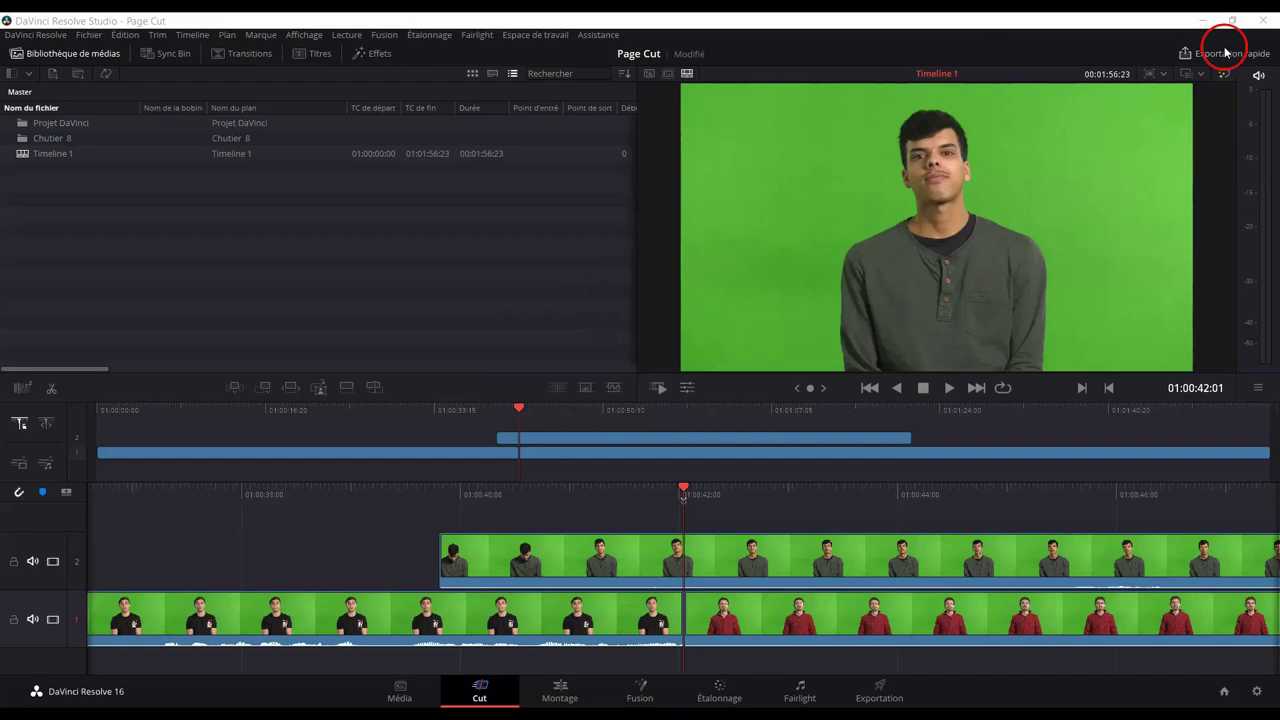
pyautogui.click(577, 302)
pyautogui.click(617, 305)
pyautogui.click(529, 306)
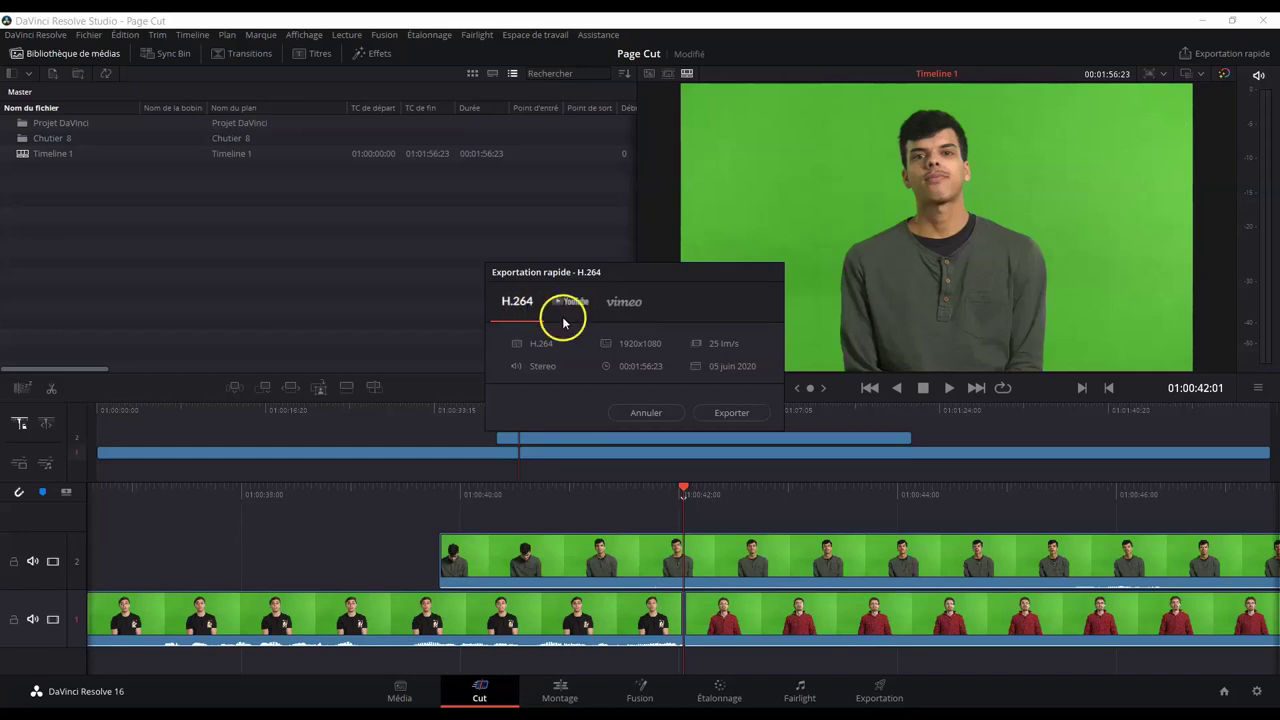
pyautogui.click(646, 411)
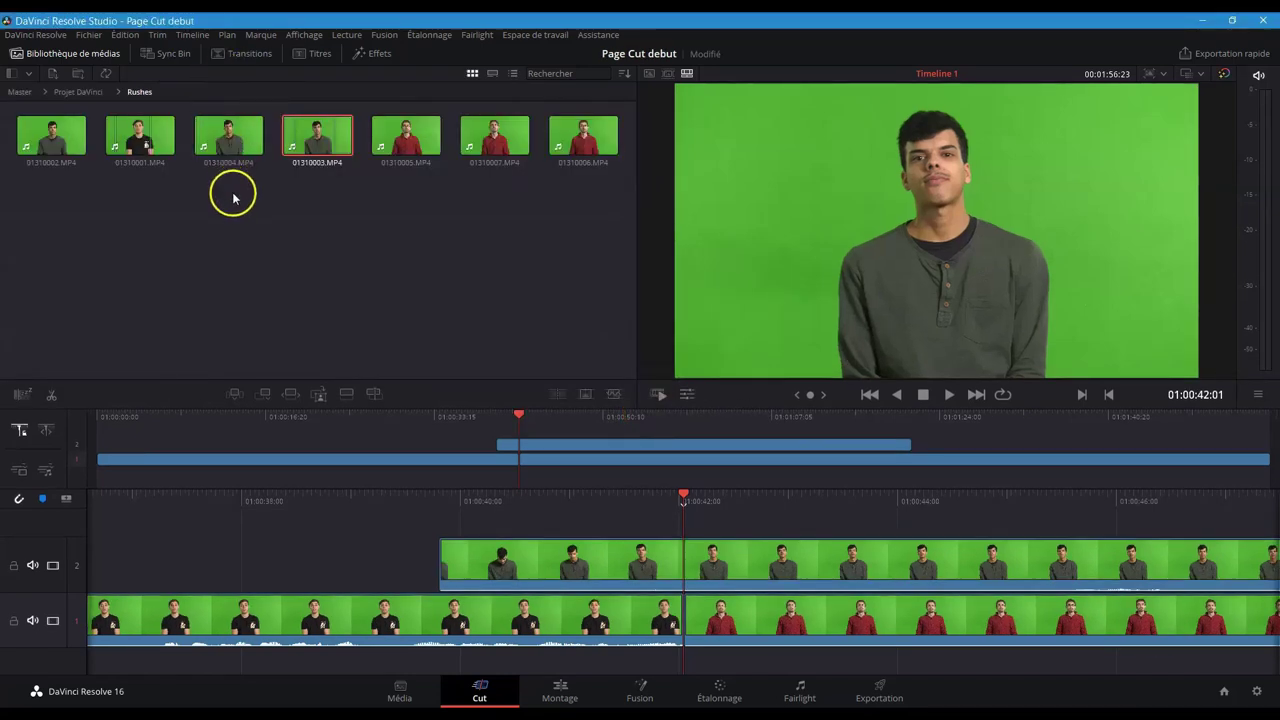
# Look through the libraries of titles, transitions and effects available for the timeline.
pyautogui.click(291, 62)
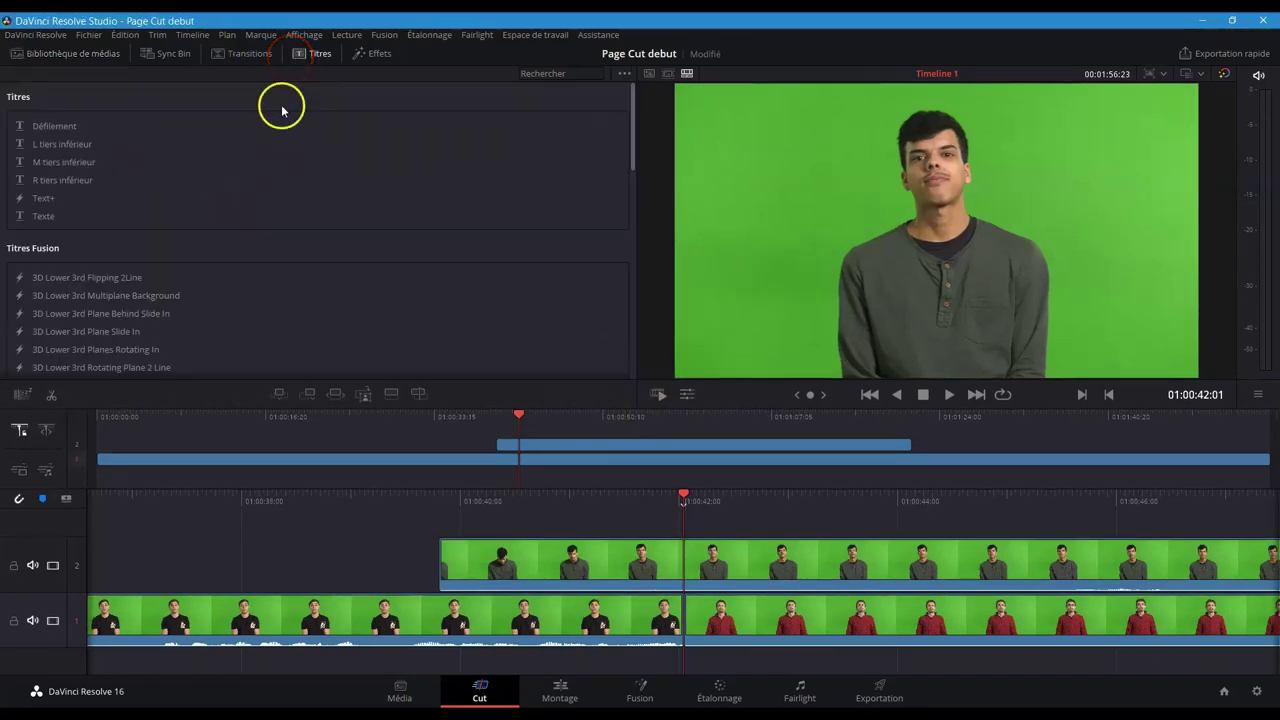
pyautogui.click(238, 53)
pyautogui.click(366, 56)
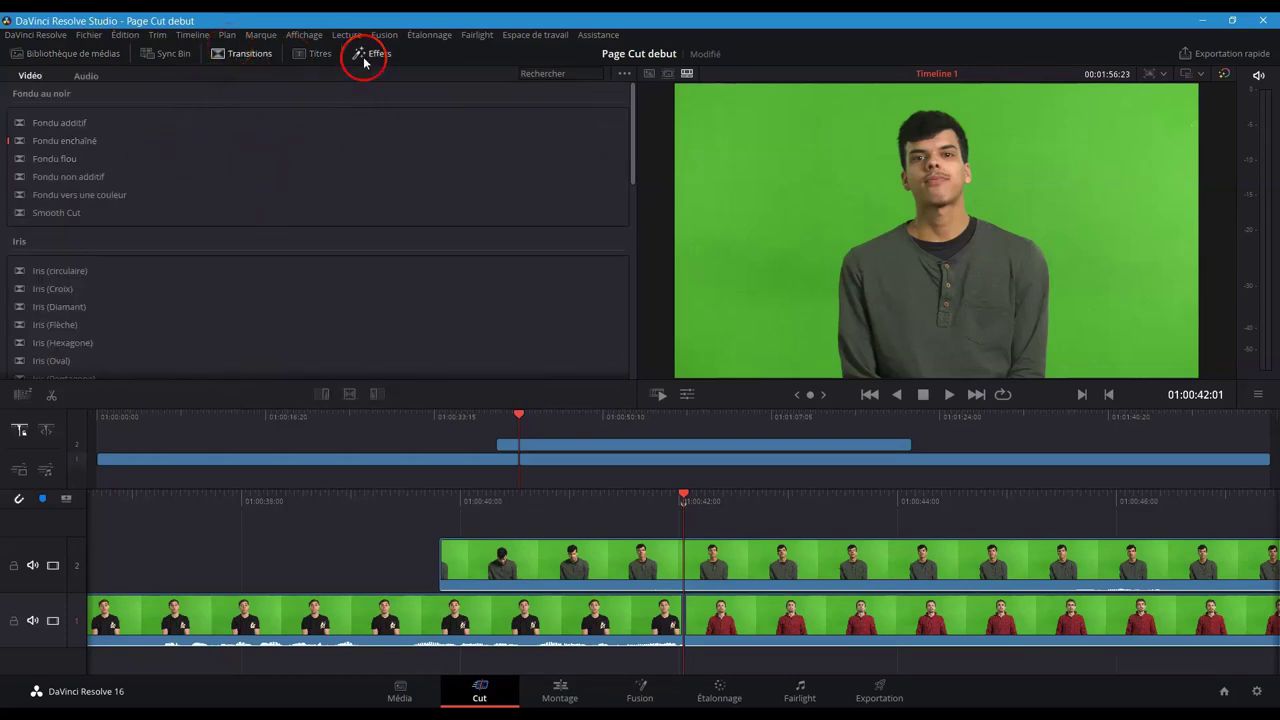